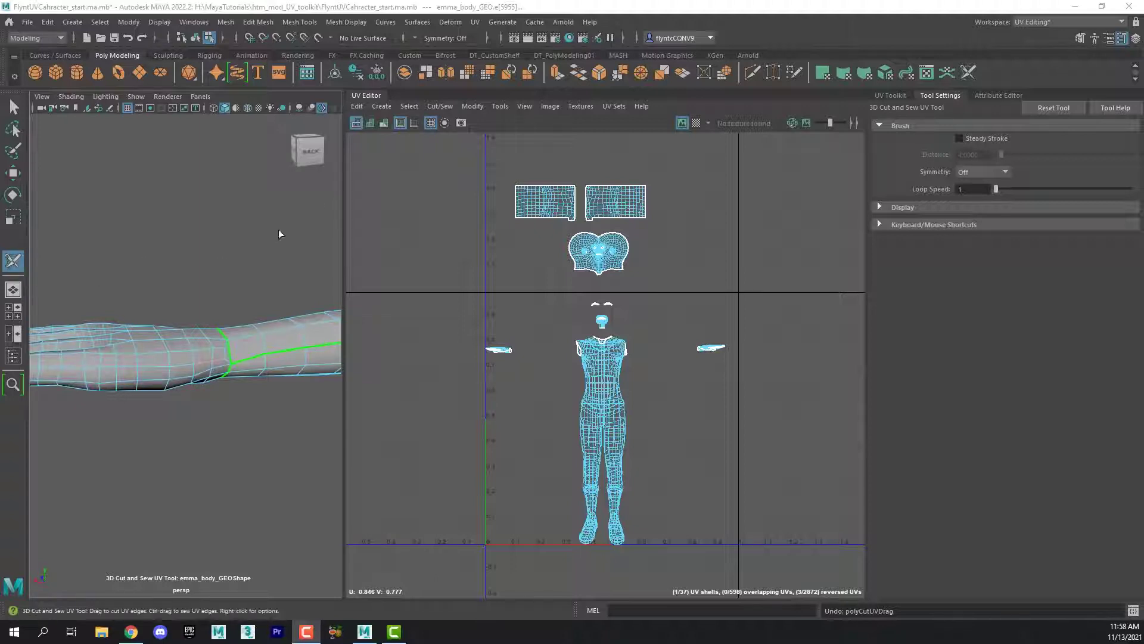
Activate the 3D Cut and Sew UV Tool and review its display options, texture border color and keyboard/mouse shortcuts.
click(476, 22)
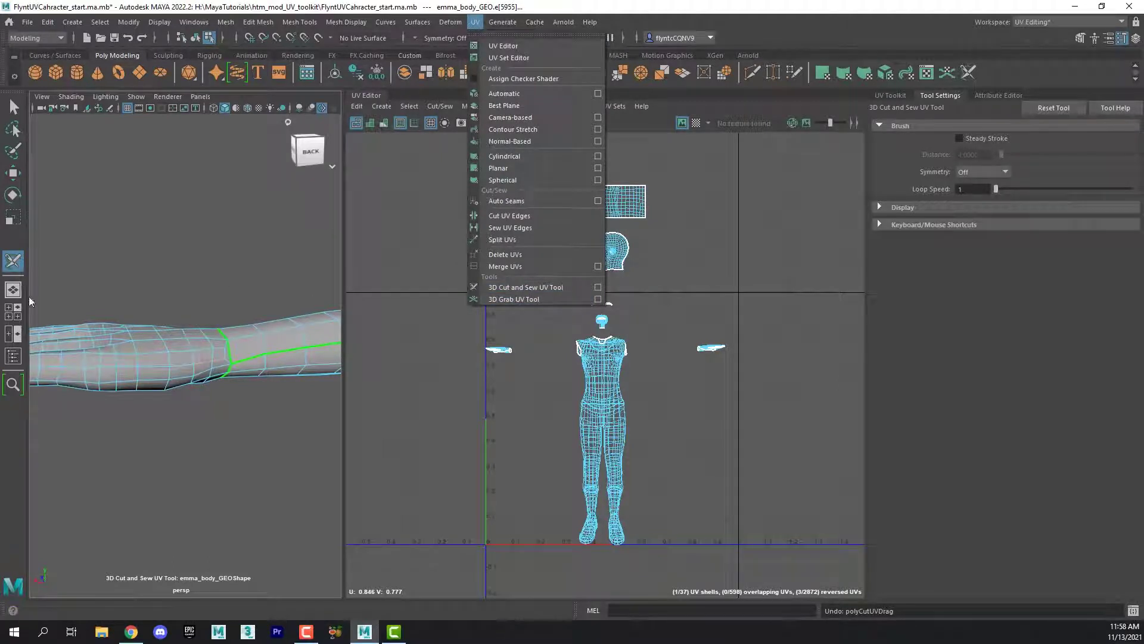
click(12, 260)
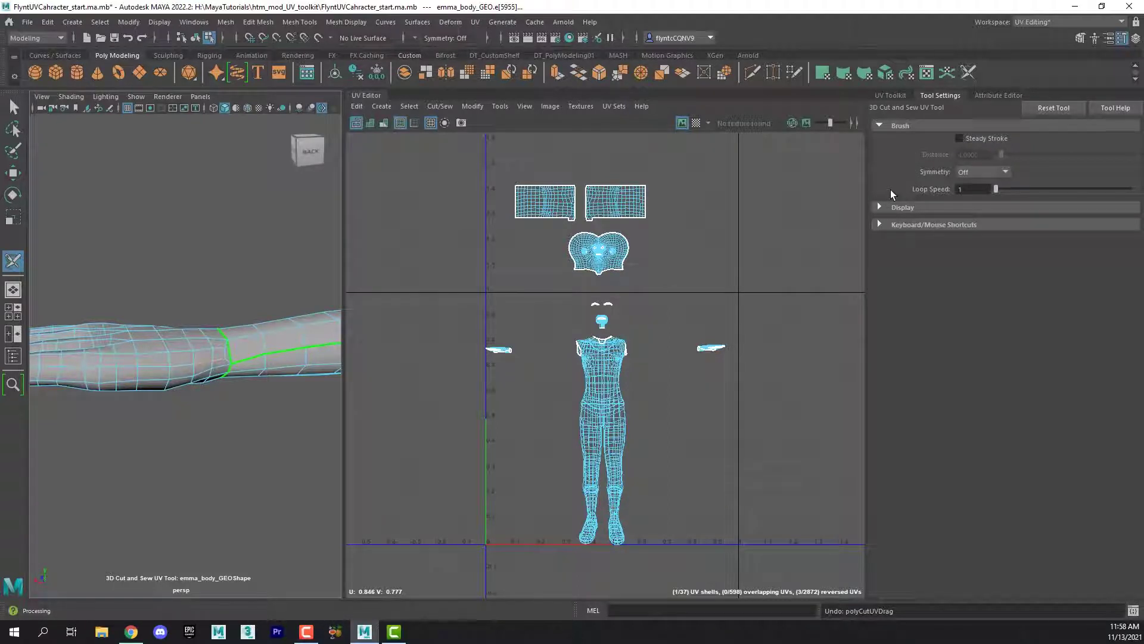
click(879, 207)
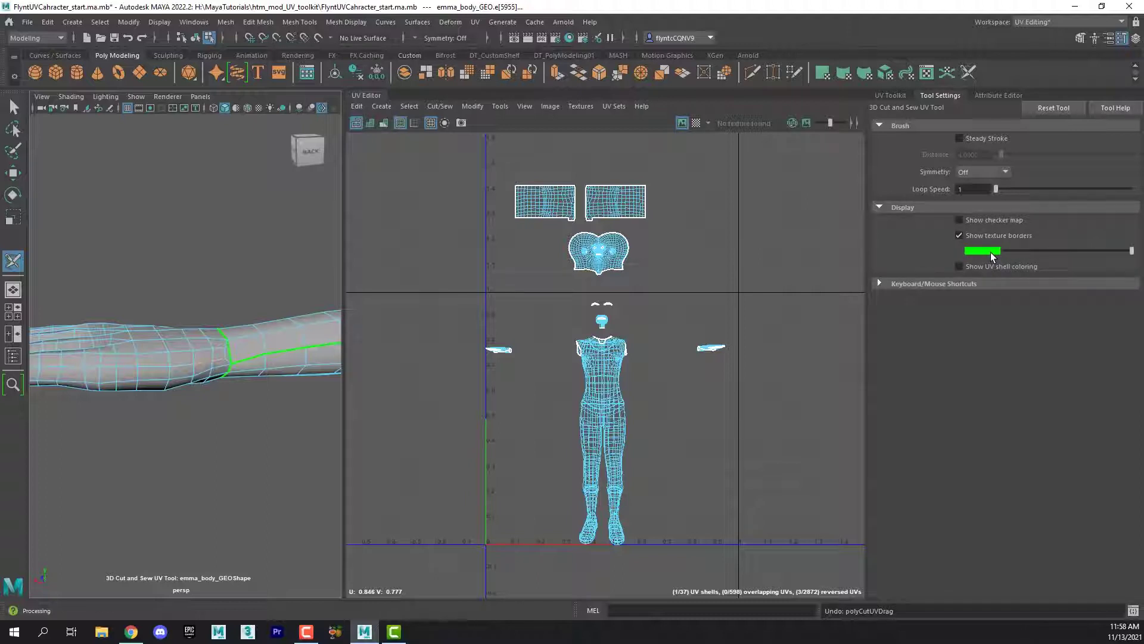
click(992, 254)
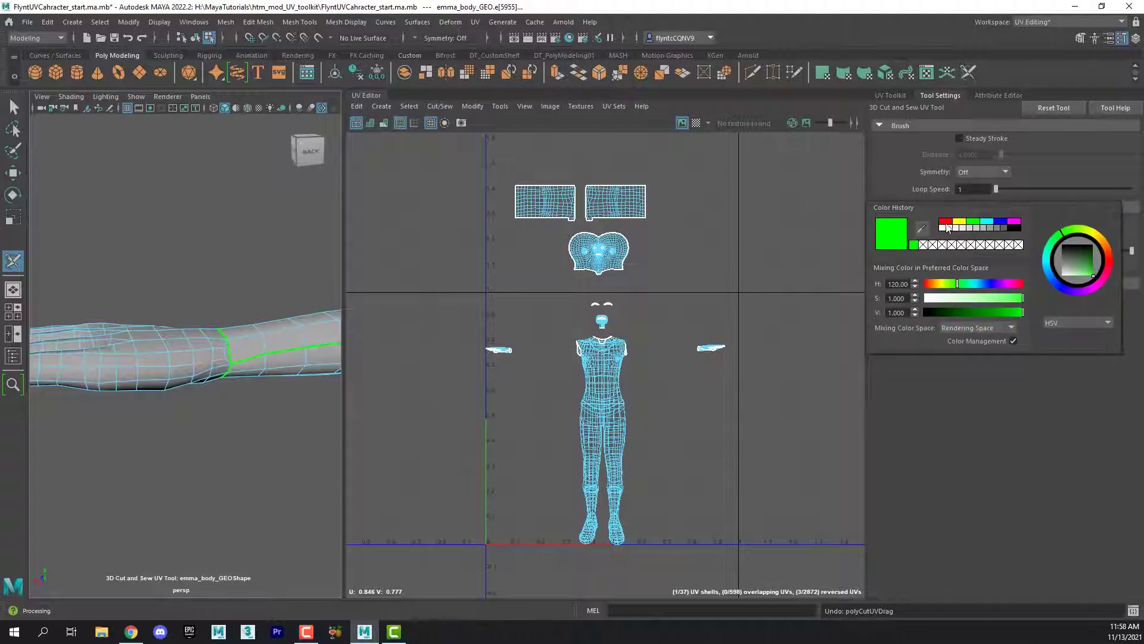
click(302, 345)
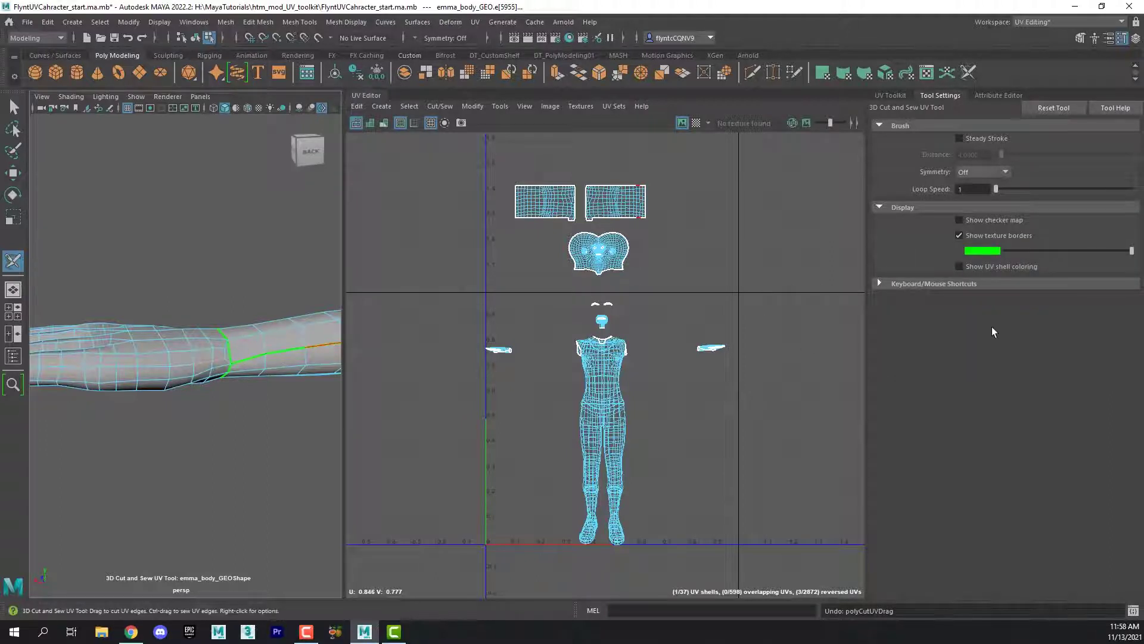
click(878, 282)
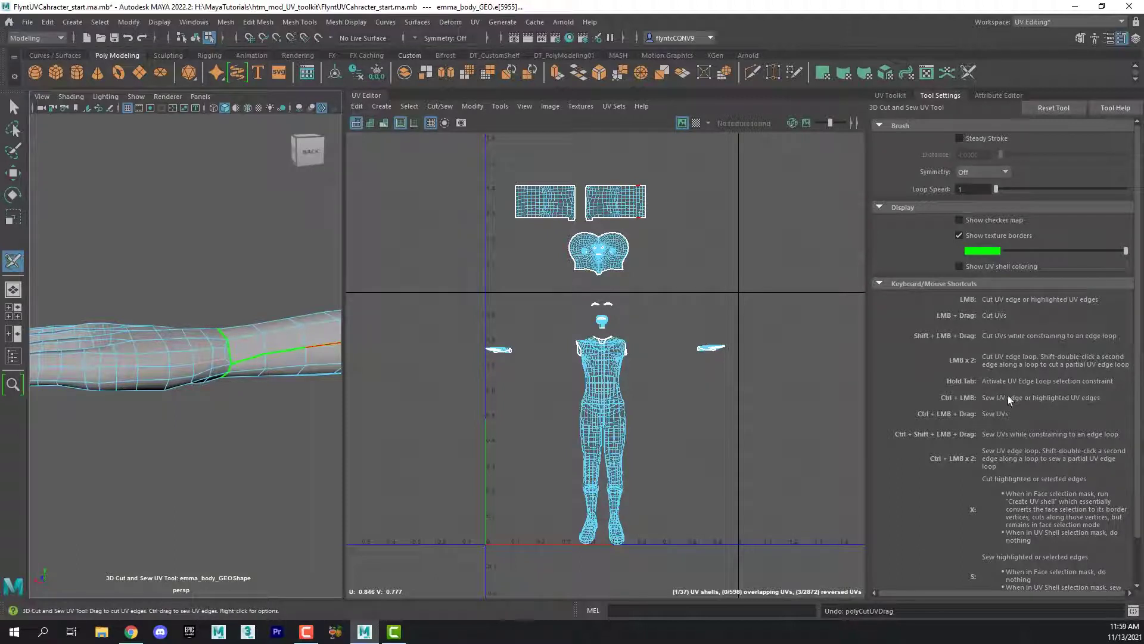
click(892, 96)
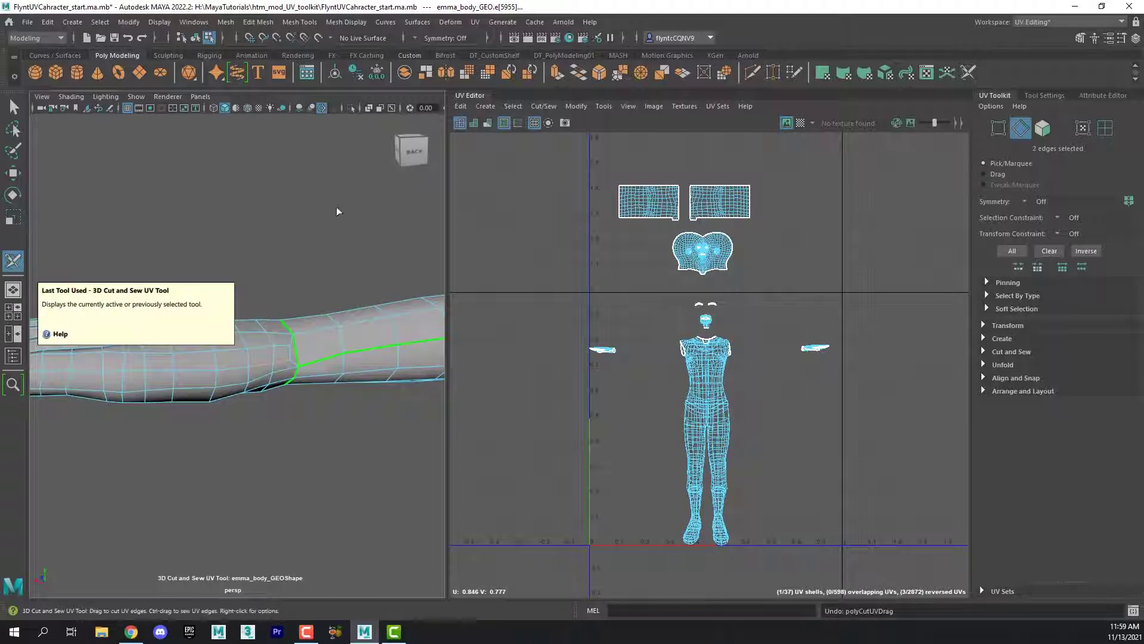
Set the symmetry for UV cutting to Object X so cuts are mirrored to the other hand.
click(475, 23)
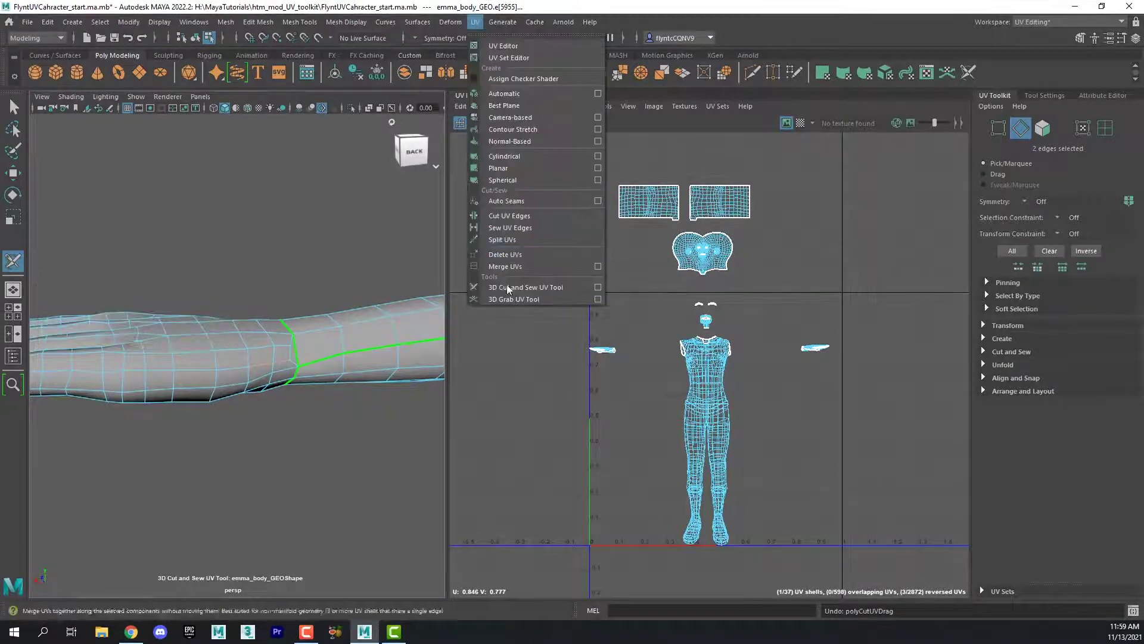
click(250, 281)
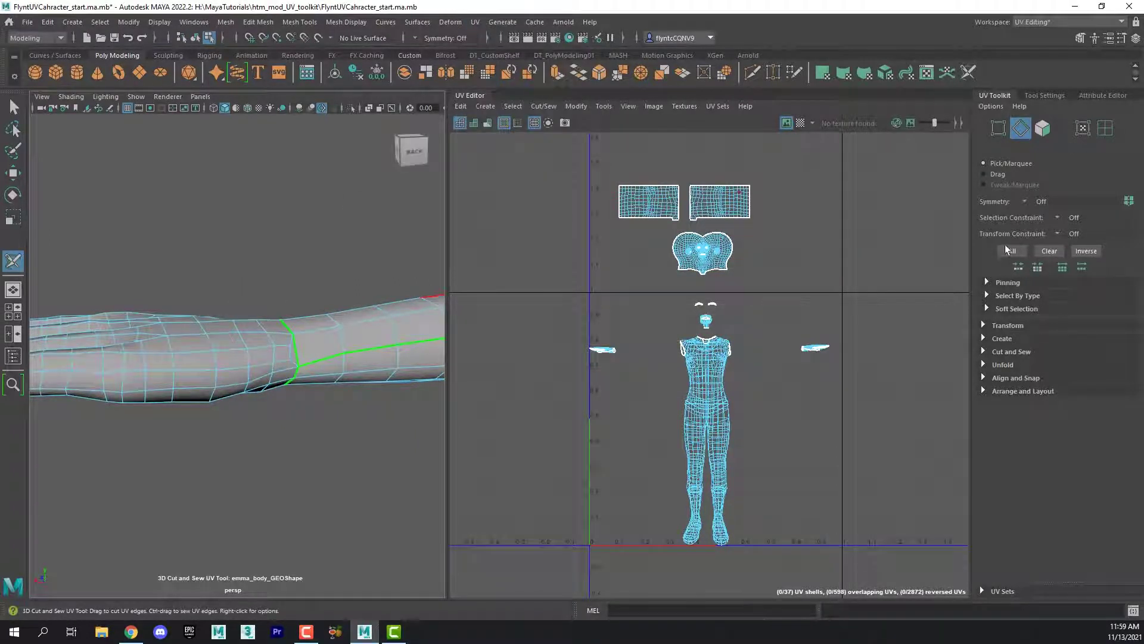
click(1025, 202)
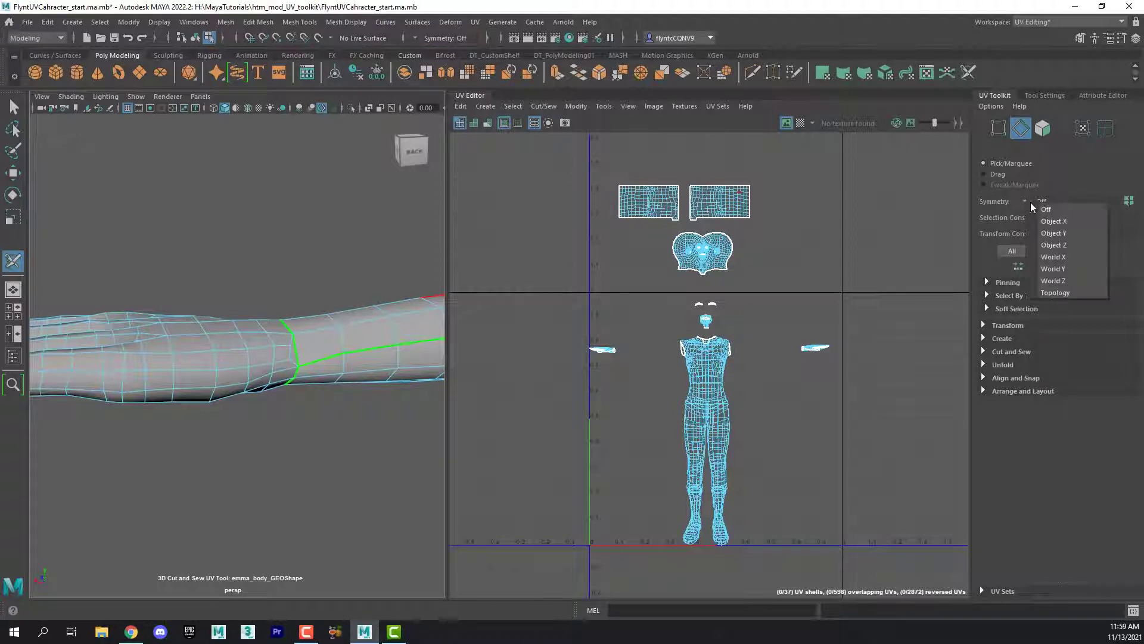
click(1076, 220)
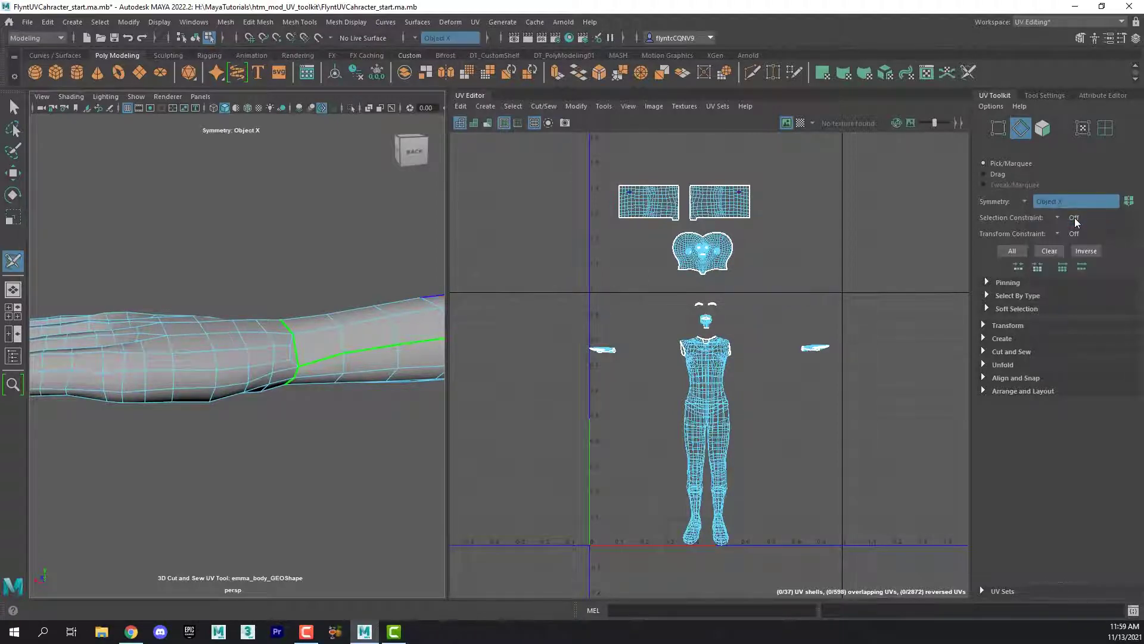
Cut a UV seam along the outer side of the hand, from the wrist seam along the little finger.
alt+drag(276, 409, 624, 340)
alt+drag(545, 341, 554, 387)
alt+middle_drag(550, 386, 56, 324)
alt+drag(472, 307, 416, 353)
alt+middle_drag(417, 352, 296, 413)
alt+drag(423, 394, 562, 383)
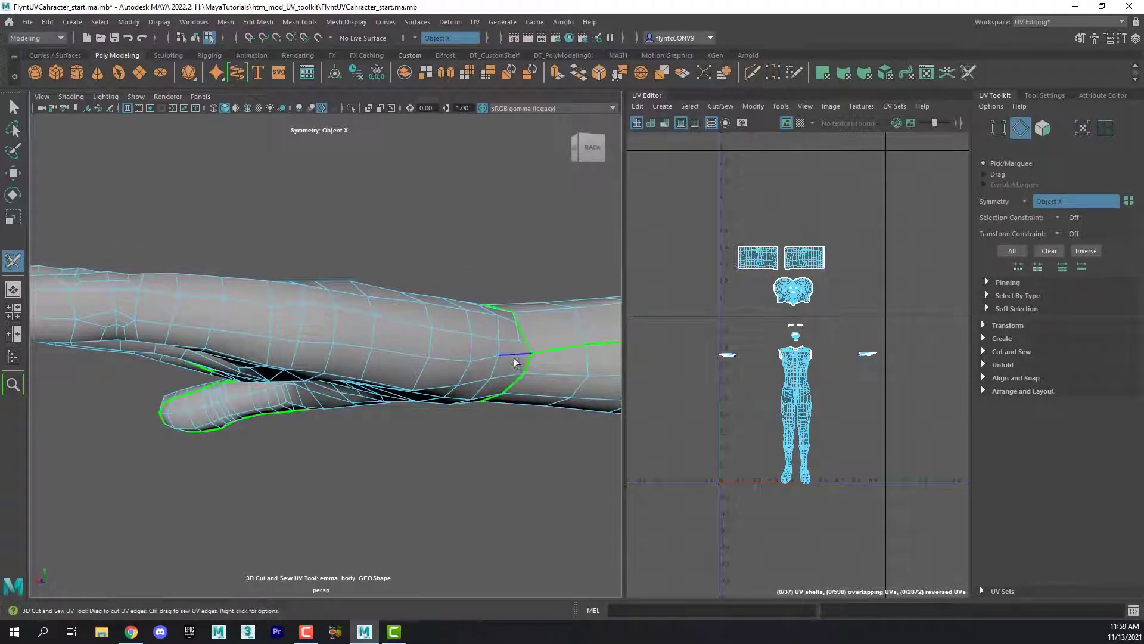
mouse_move(515, 360)
mouse_down()
mouse_move(225, 375)
mouse_move(387, 340)
mouse_up()
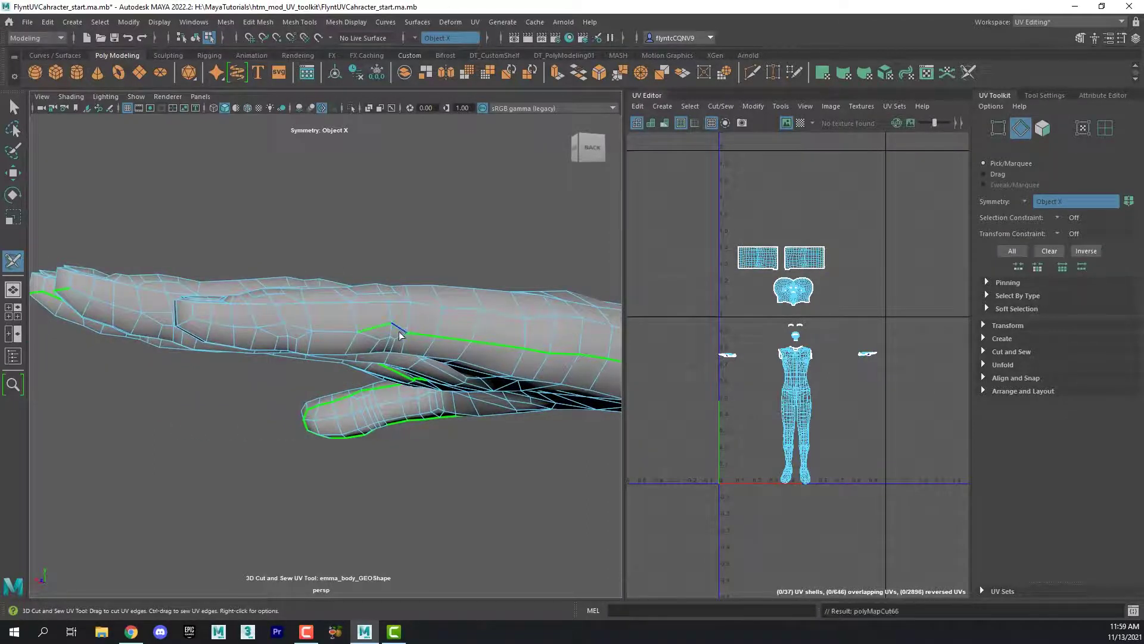
alt+middle_drag(389, 373, 463, 370)
click(463, 337)
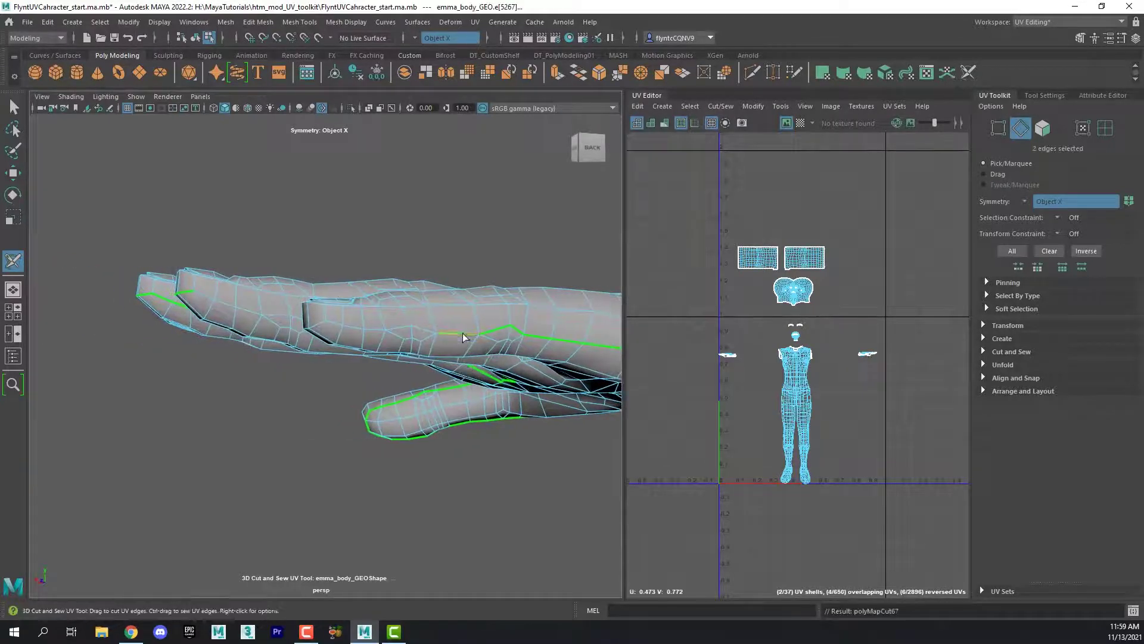
mouse_move(427, 335)
mouse_down()
mouse_move(377, 340)
mouse_move(311, 320)
mouse_move(493, 352)
mouse_move(447, 352)
mouse_up()
Cut a UV seam along the little finger's inner side, from the fingertip down to the knuckle.
scroll(442, 353, down, 3)
scroll(442, 353, up, 4)
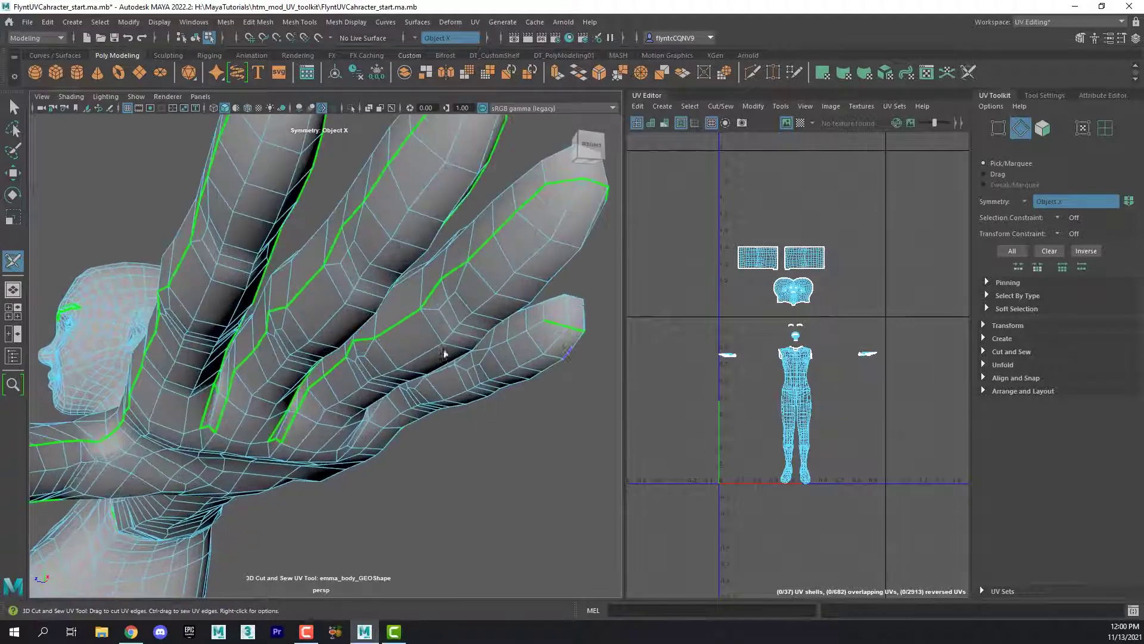
click(540, 323)
alt+drag(540, 323, 407, 408)
click(381, 412)
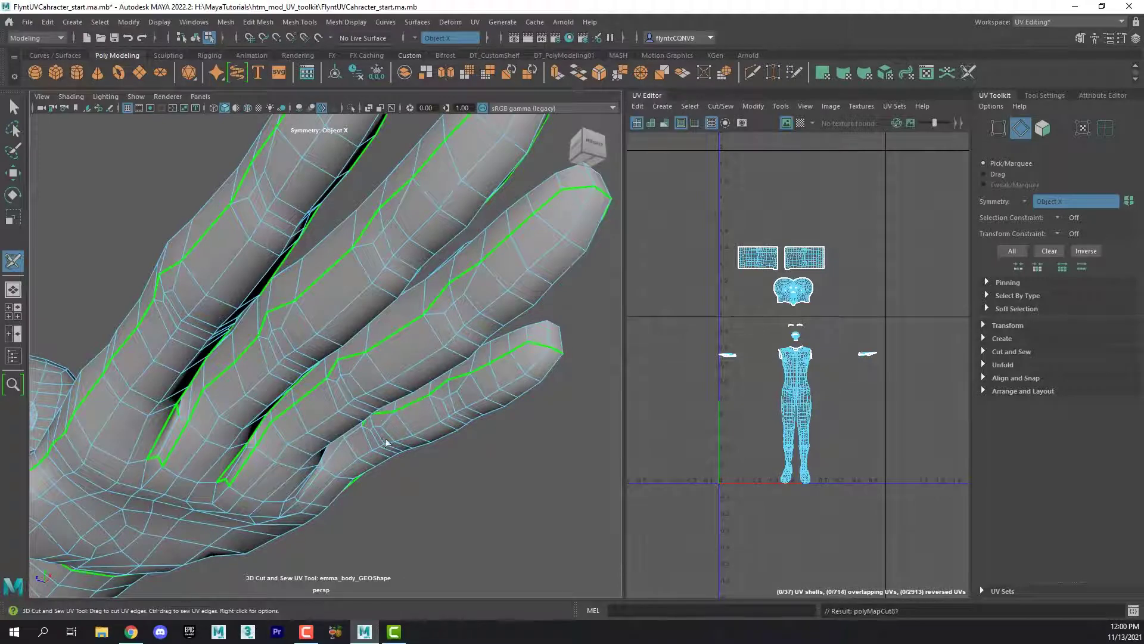
Extend the little finger's inner seam down to its base and around the web beside the ring finger.
scroll(364, 431, up, 3)
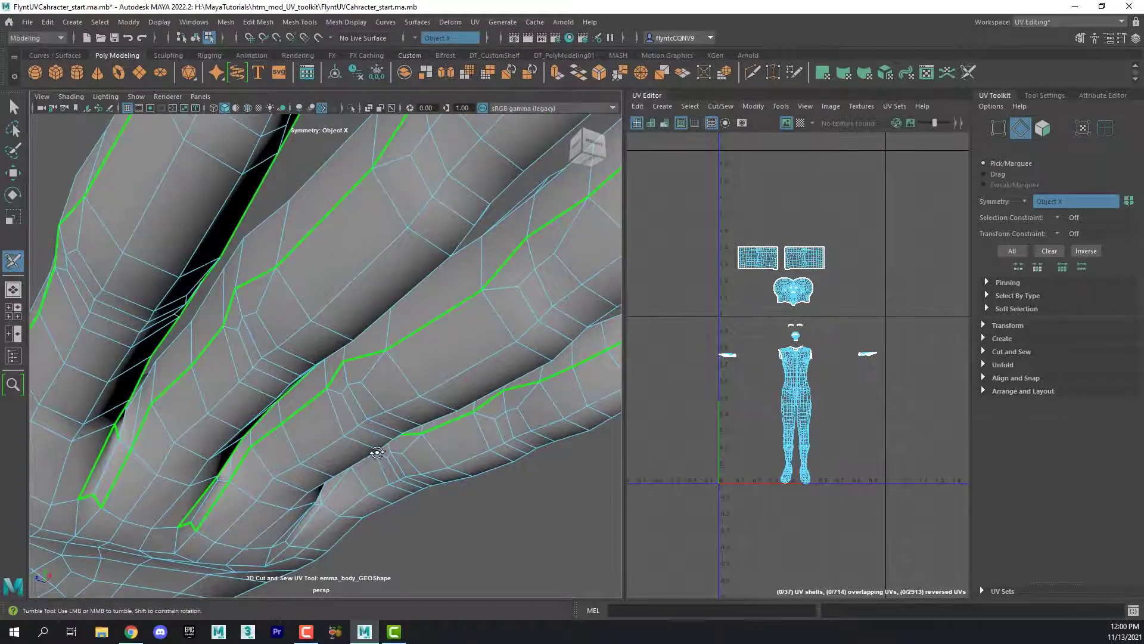
alt+drag(377, 452, 383, 464)
click(398, 468)
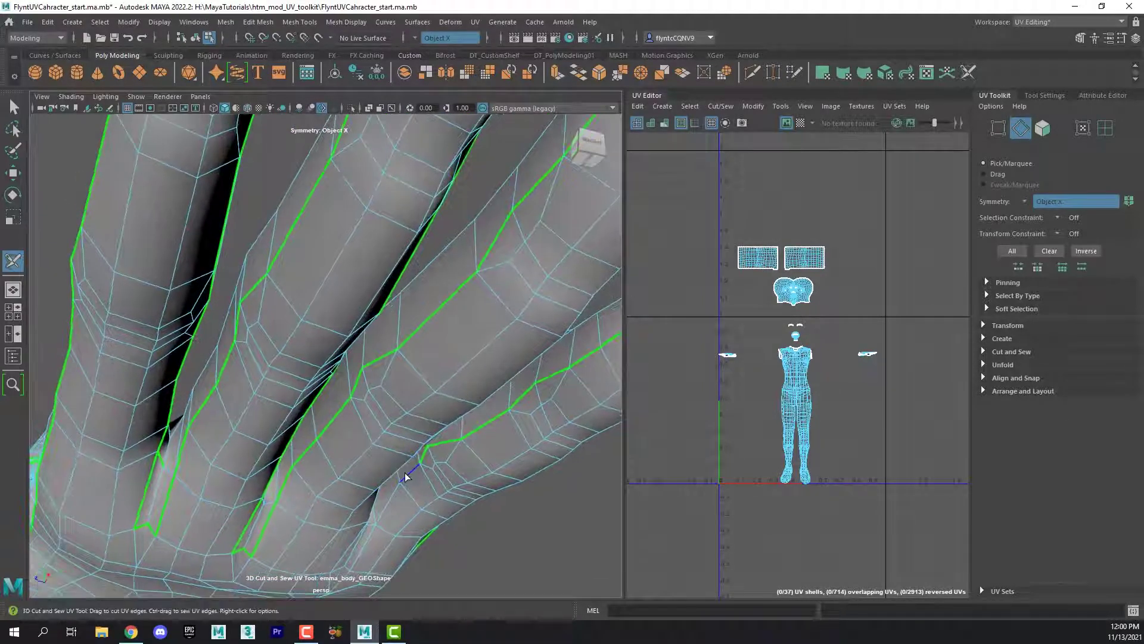
alt+middle_drag(417, 498, 399, 492)
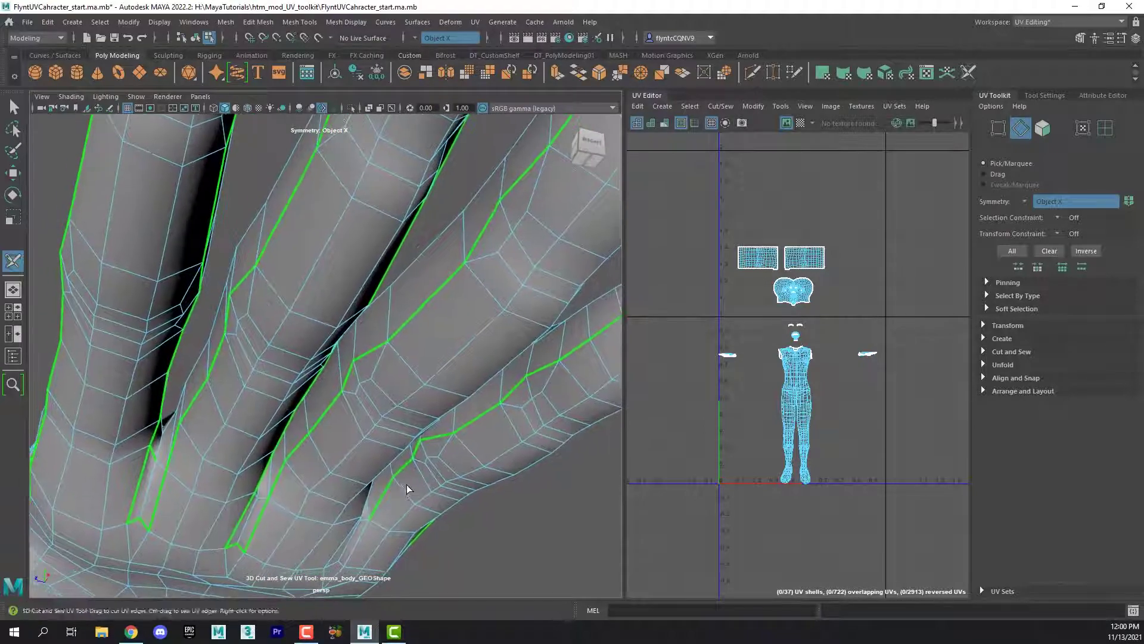
alt+drag(406, 485, 365, 480)
alt+middle_drag(366, 480, 416, 478)
click(537, 466)
Cut the UV edges across the web between the middle and index fingers to join their side seams.
alt+drag(538, 471, 567, 485)
alt+middle_drag(566, 485, 415, 478)
alt+drag(415, 478, 475, 488)
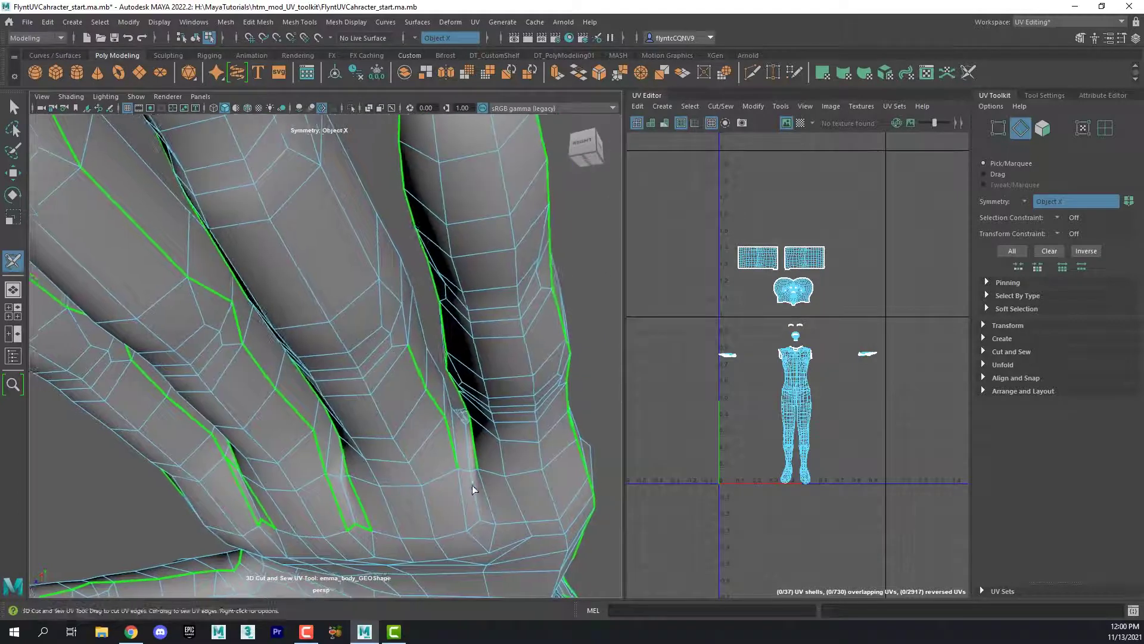
scroll(475, 488, up, 3)
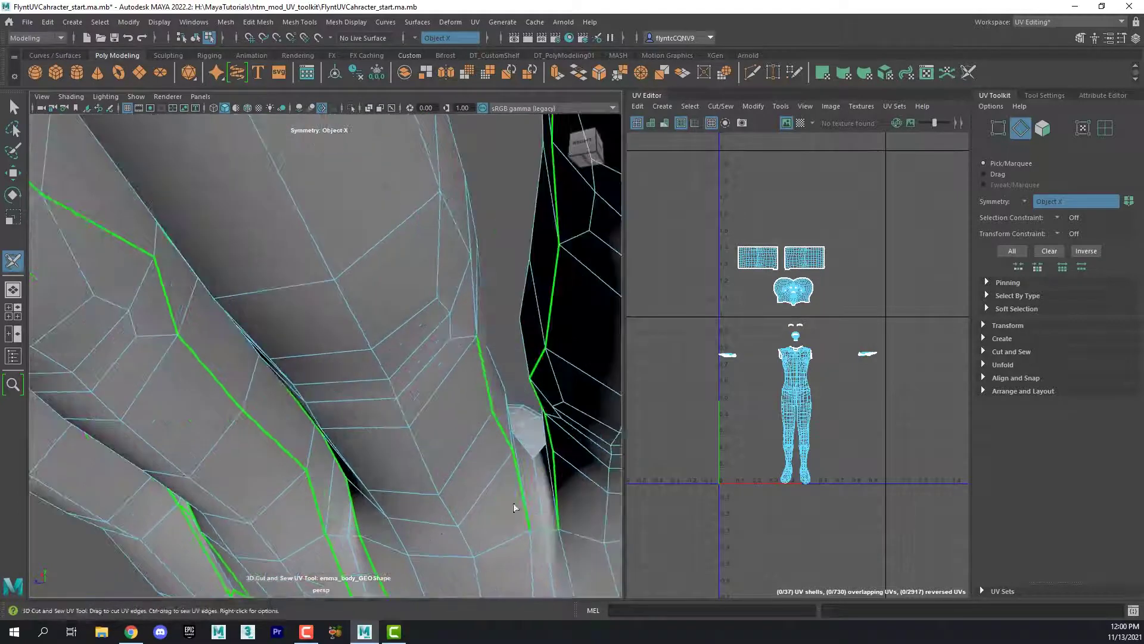
click(547, 533)
alt+drag(551, 531, 506, 484)
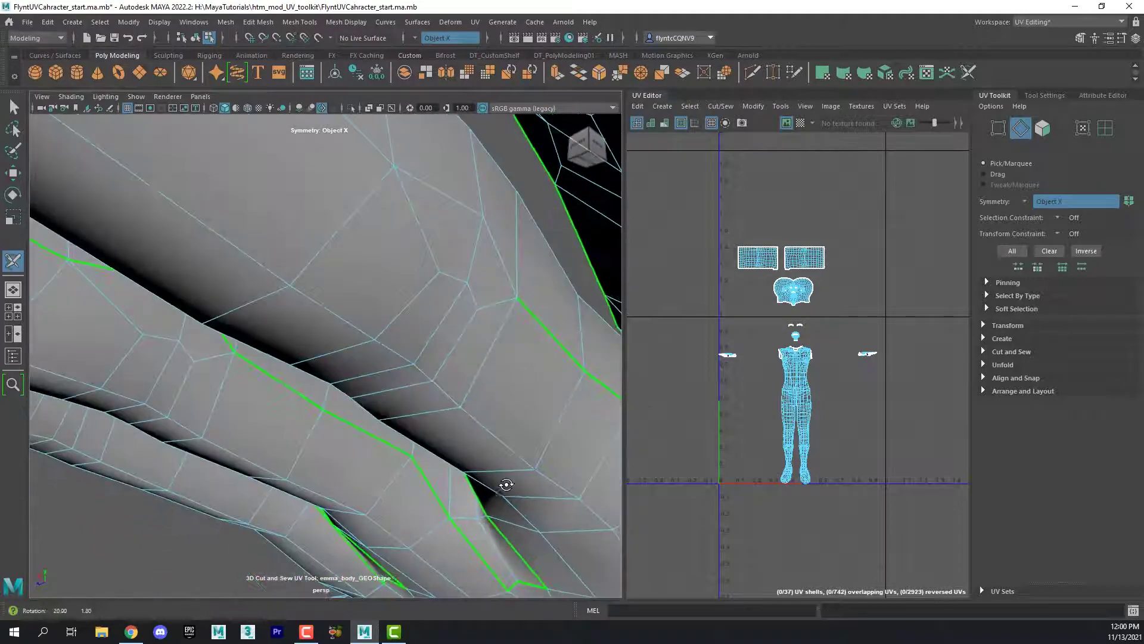
Extend the seam along the middle finger's side facing the index finger up to the fingertip.
double_click(509, 282)
scroll(508, 289, down, 4)
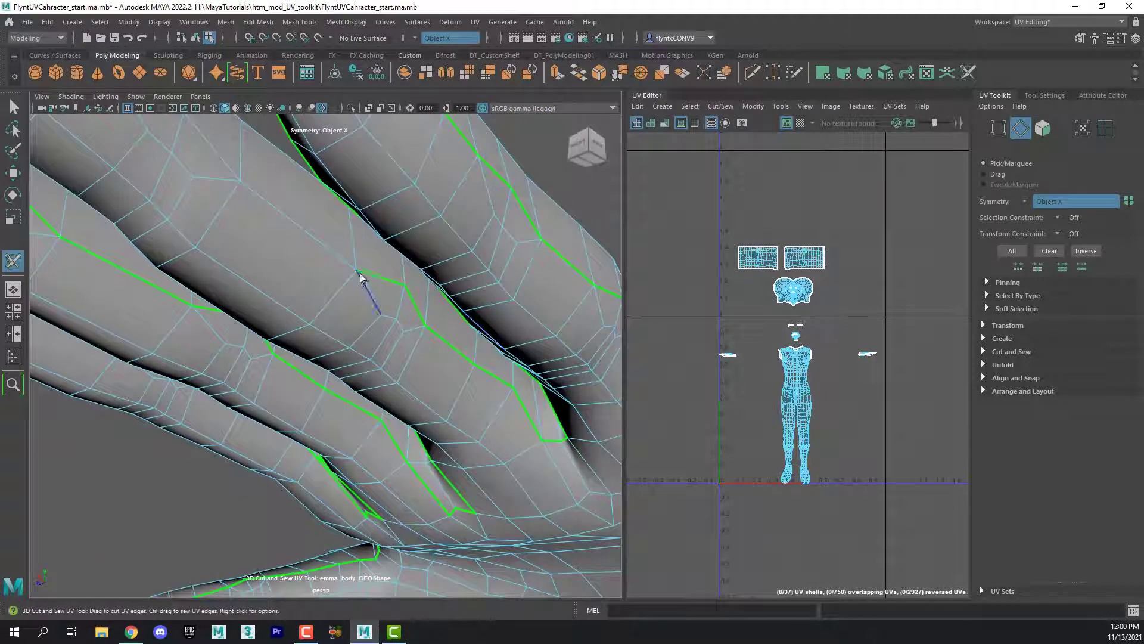
click(294, 268)
alt+middle_drag(294, 265, 421, 374)
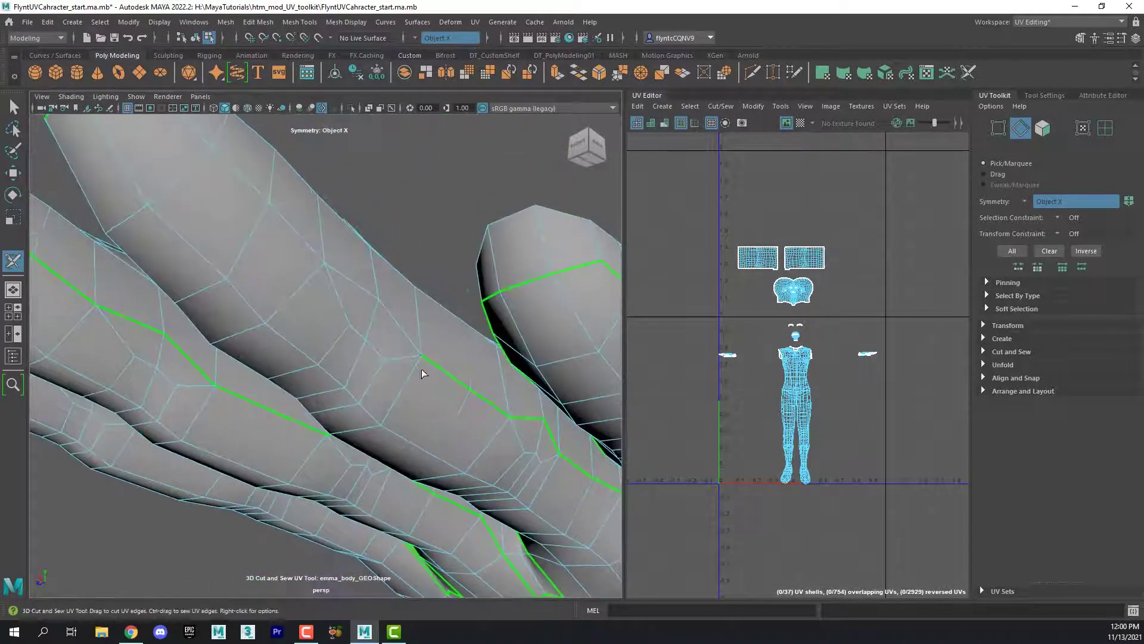
click(402, 341)
double_click(316, 256)
alt+middle_drag(313, 268, 454, 392)
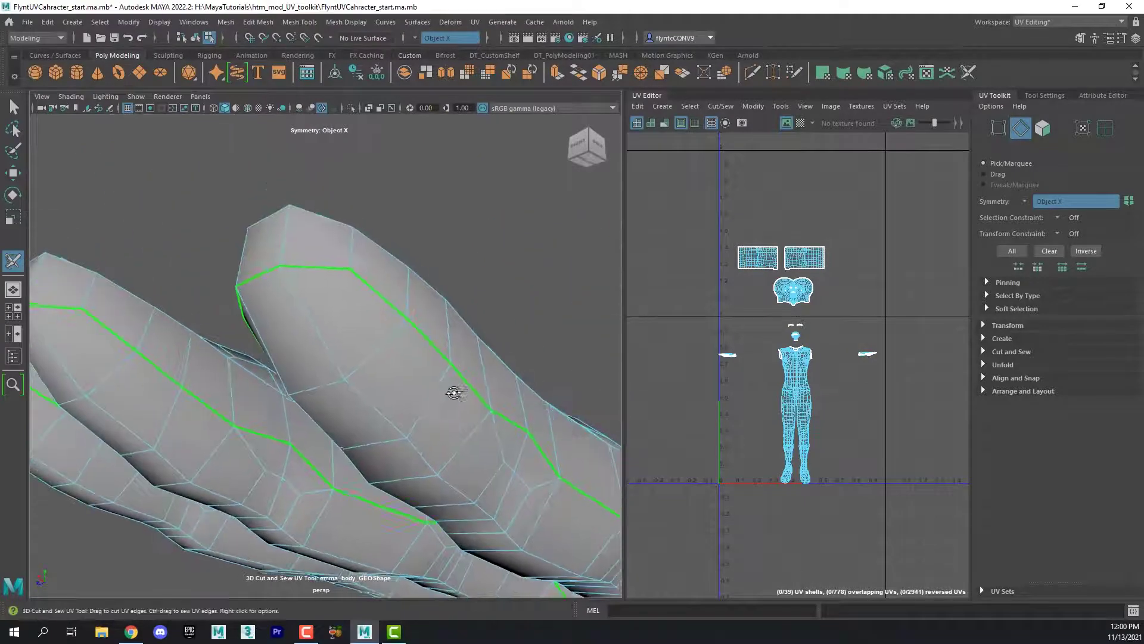
Check the hand seams on the model, then widen the UV Editor and examine the UV shells of both hands.
alt+drag(454, 393, 516, 427)
alt+right_drag(517, 427, 483, 306)
alt+drag(482, 305, 499, 426)
mouse_move(536, 471)
alt+right_down()
mouse_move(544, 505)
mouse_move(525, 477)
alt+right_up()
alt+drag(524, 477, 581, 409)
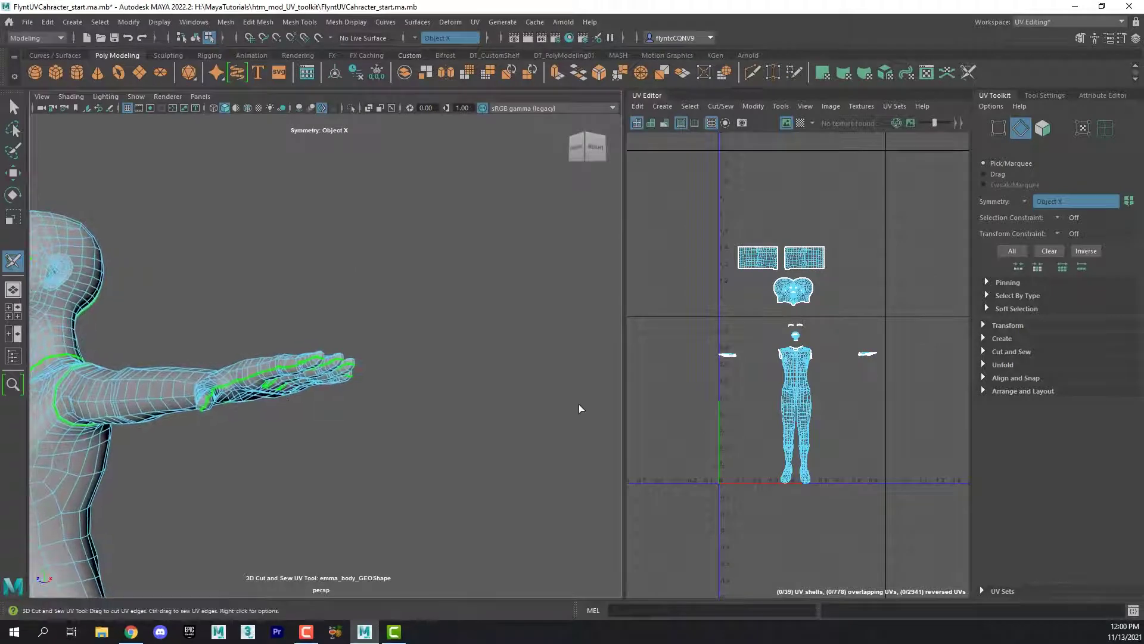
drag(625, 365, 467, 365)
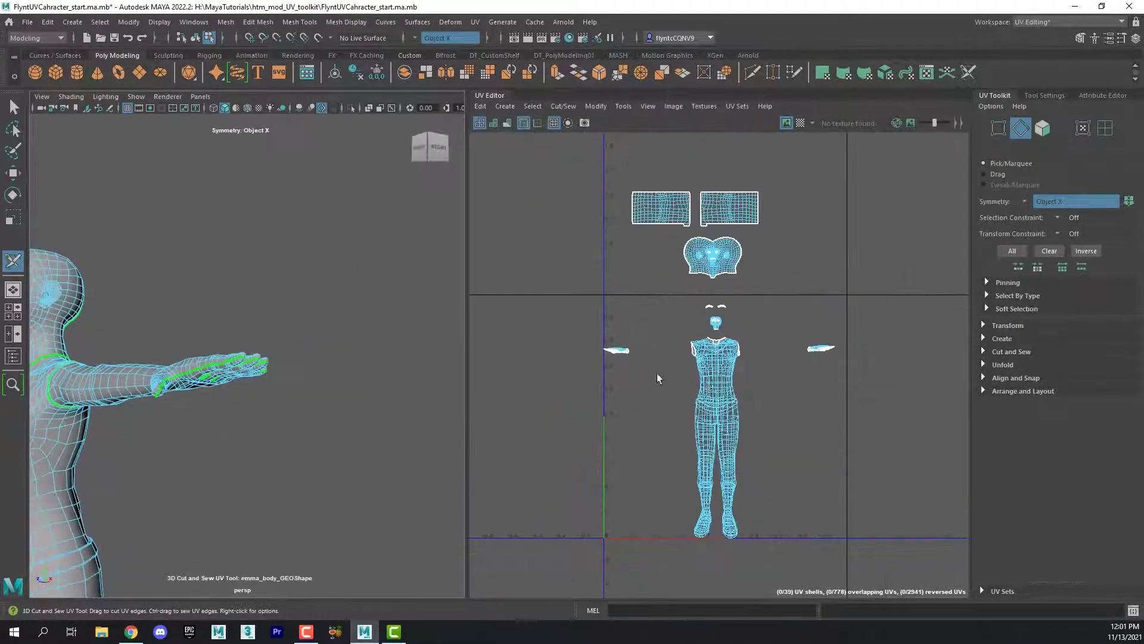
scroll(705, 383, down, 3)
scroll(706, 384, up, 14)
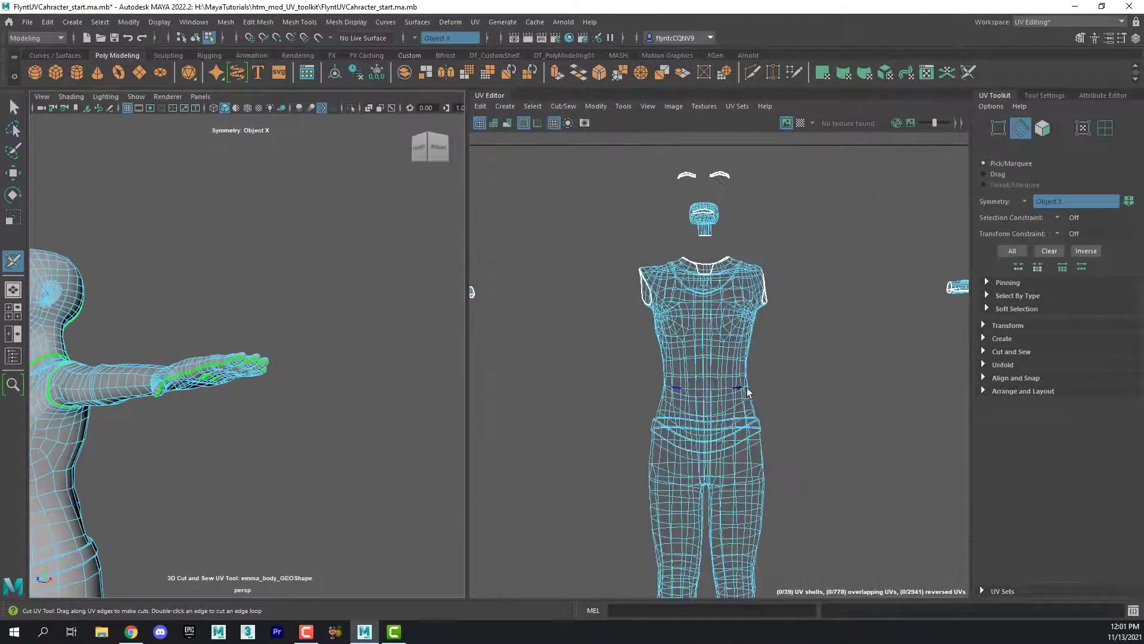
scroll(814, 387, up, 4)
alt+middle_drag(859, 376, 480, 490)
scroll(734, 448, down, 3)
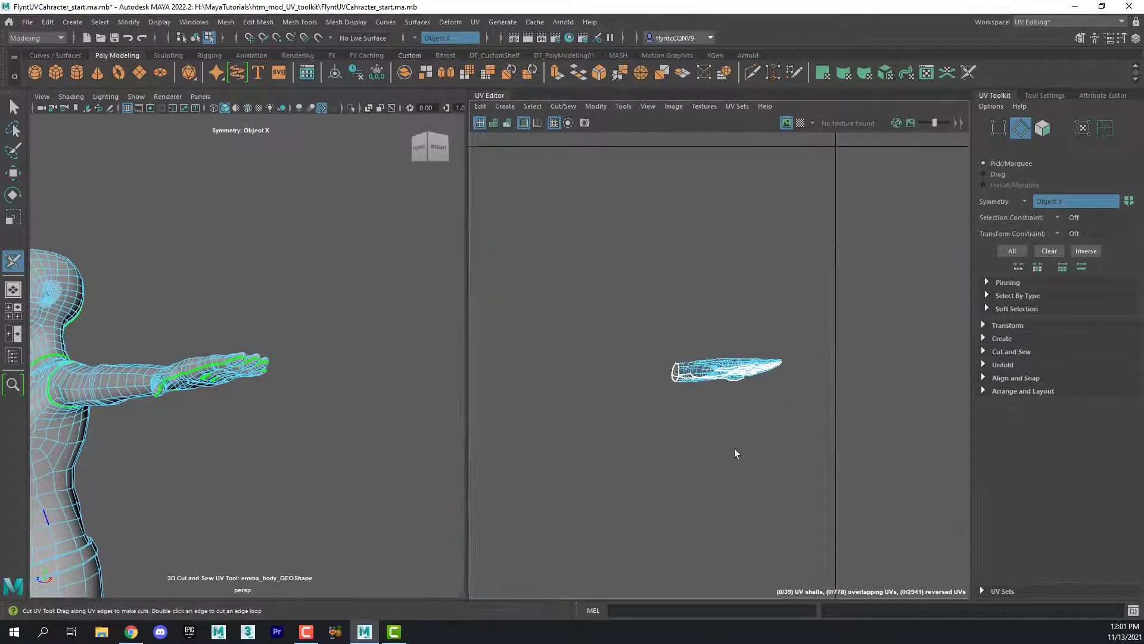
scroll(761, 392, up, 3)
scroll(760, 391, up, 1)
alt+middle_drag(679, 422, 921, 385)
mouse_move(661, 440)
alt+middle_down()
mouse_move(924, 411)
mouse_move(980, 430)
alt+middle_up()
alt+middle_drag(729, 448, 466, 454)
alt+middle_drag(834, 412, 577, 430)
alt+middle_drag(879, 416, 565, 443)
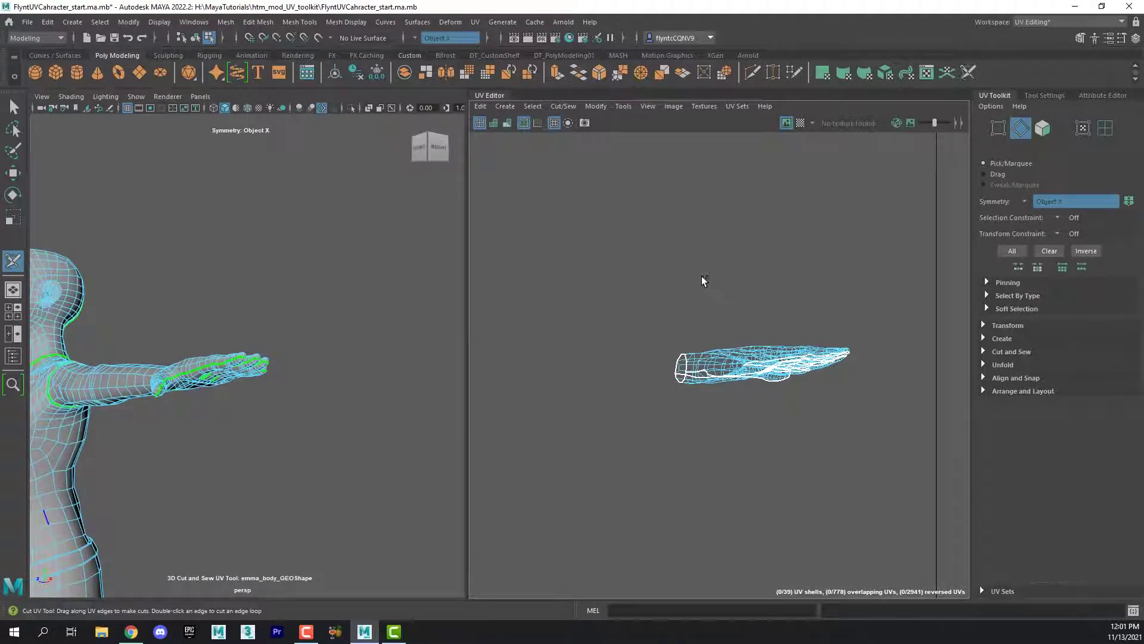
key(f)
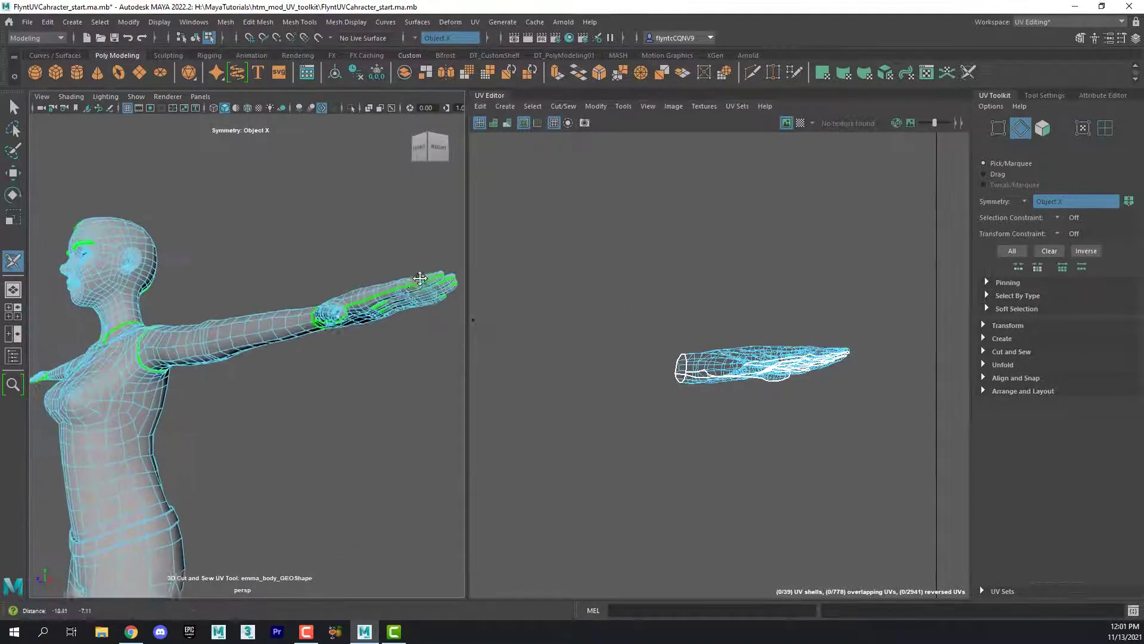
alt+middle_drag(726, 309, 757, 282)
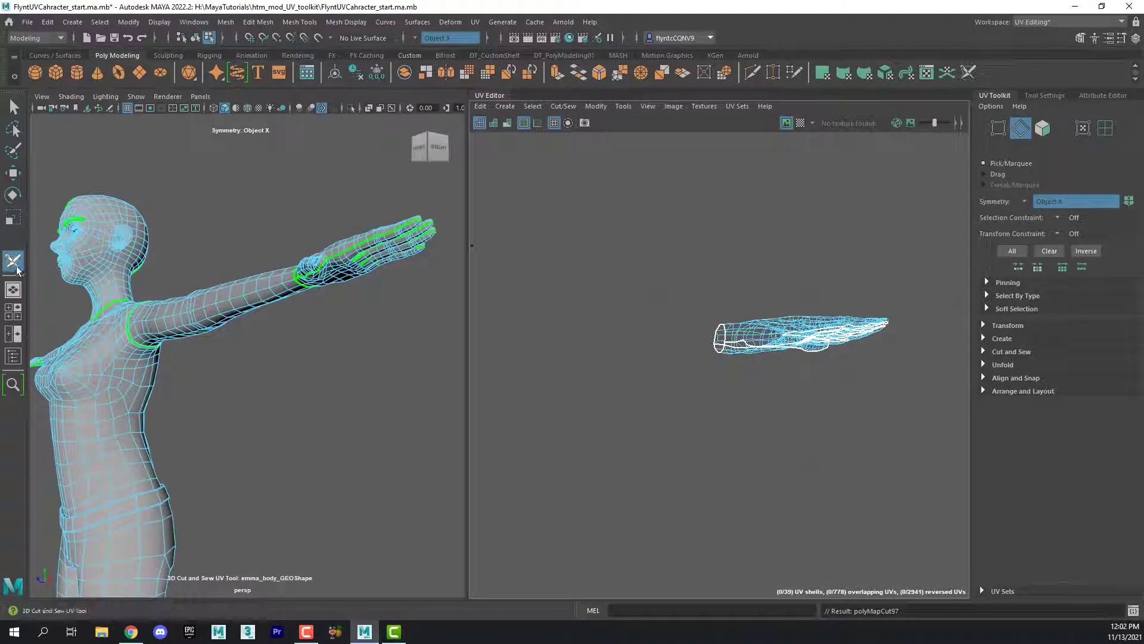
Leave the cut tool for the Select tool, turn symmetry off and switch to UV shell selection.
click(13, 108)
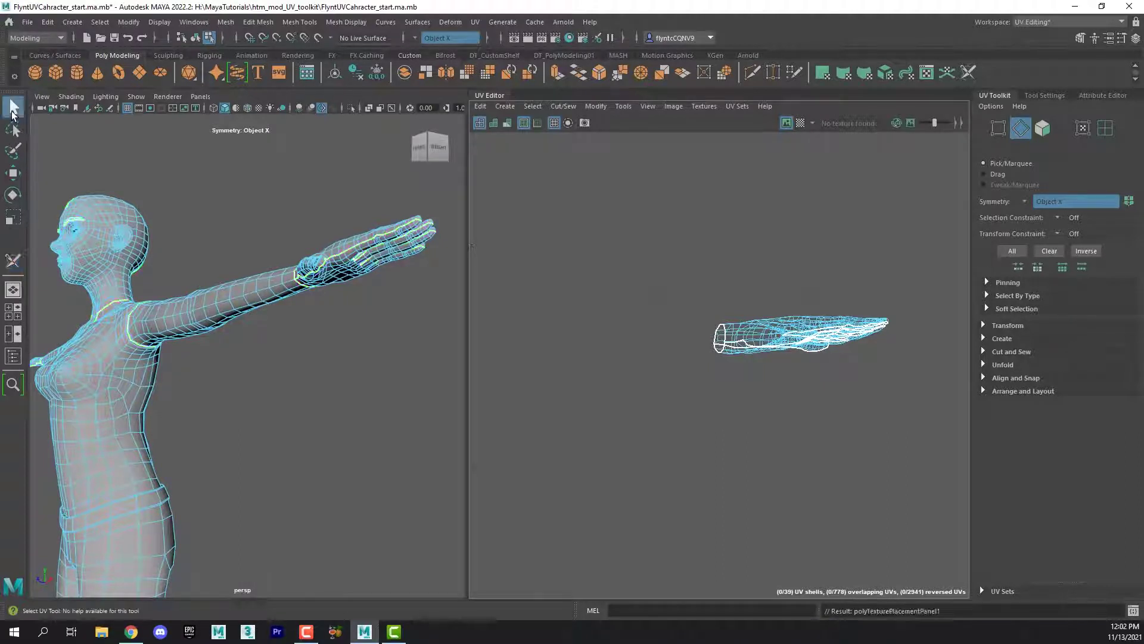
click(1025, 200)
click(1043, 205)
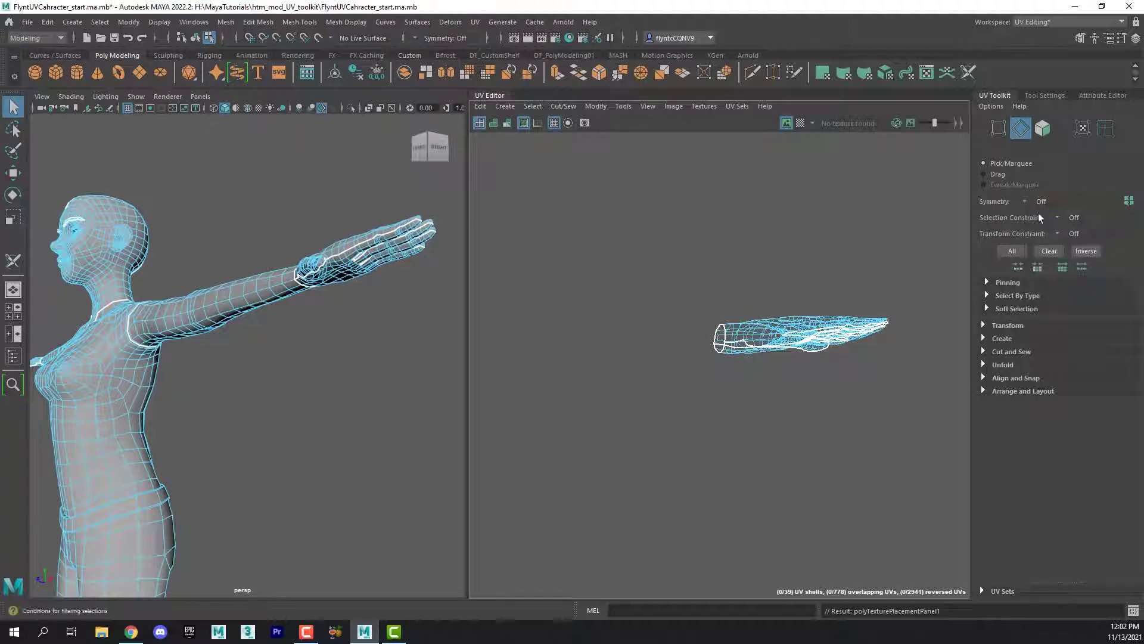
click(1106, 130)
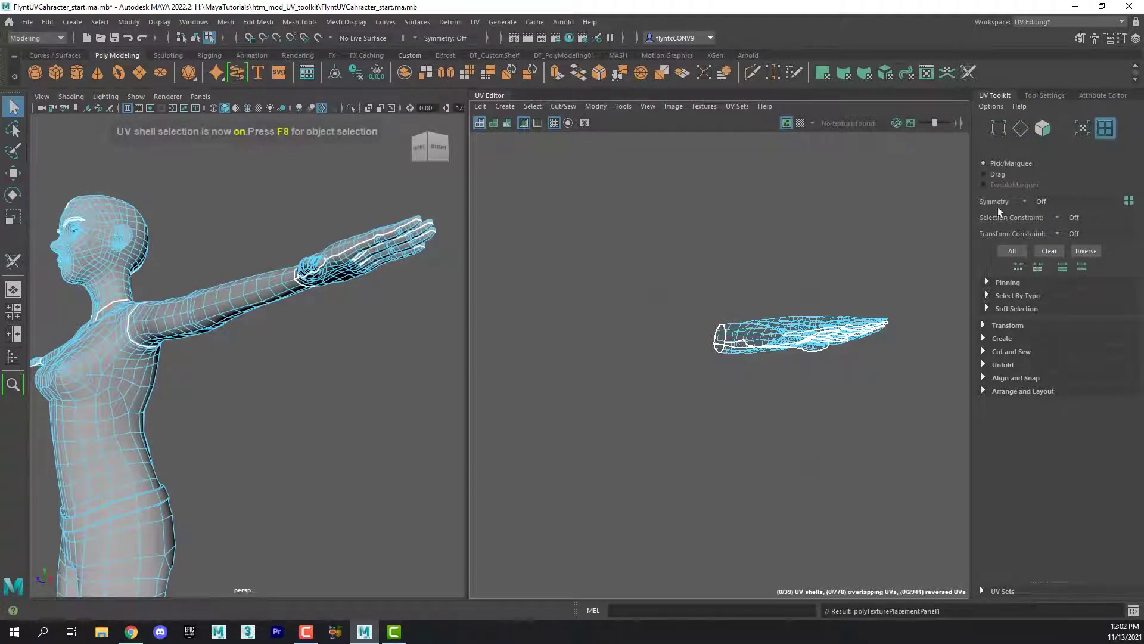
Apply a planar UV projection to the back-of-hand shell, and another to the palm shell of the same hand.
click(791, 322)
click(790, 319)
alt+middle_drag(850, 388, 811, 429)
scroll(768, 411, up, 4)
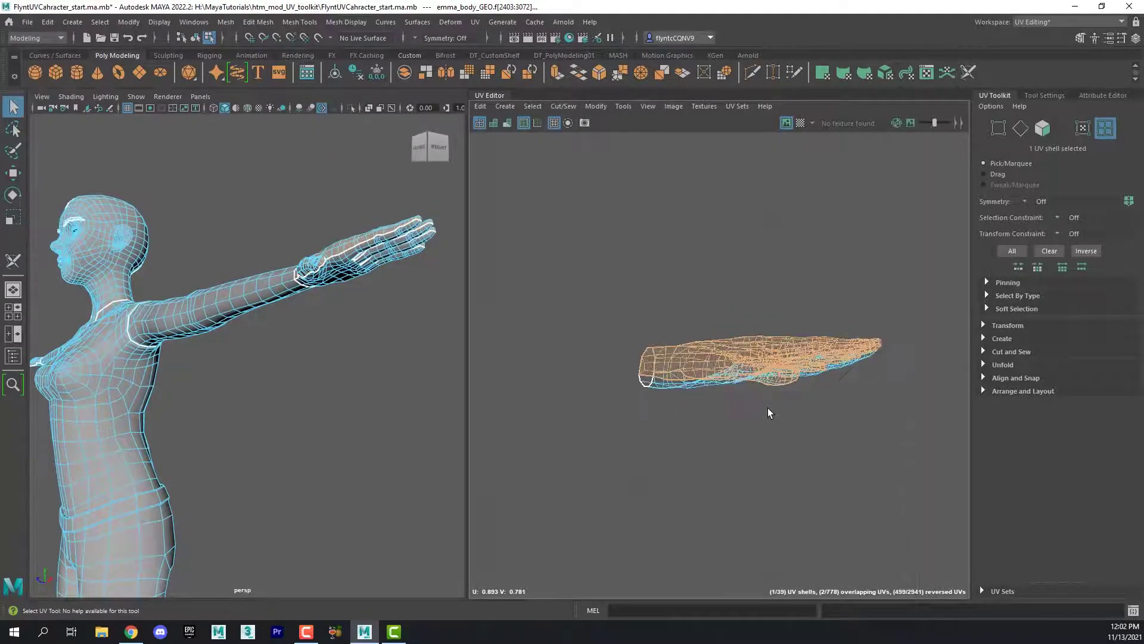
click(726, 331)
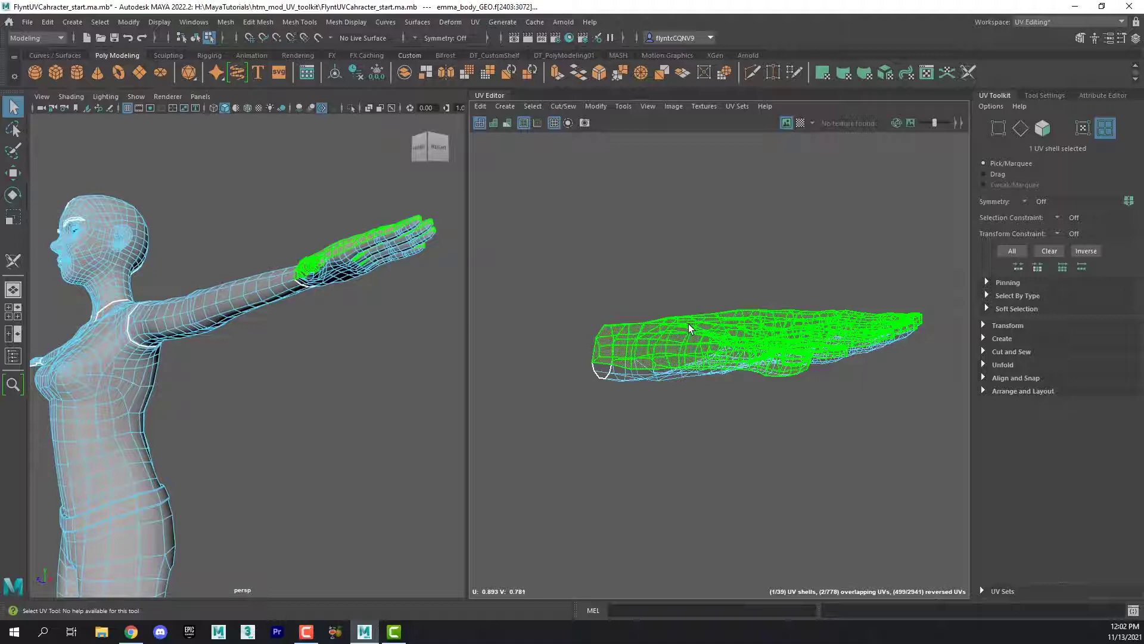
click(983, 338)
click(1077, 367)
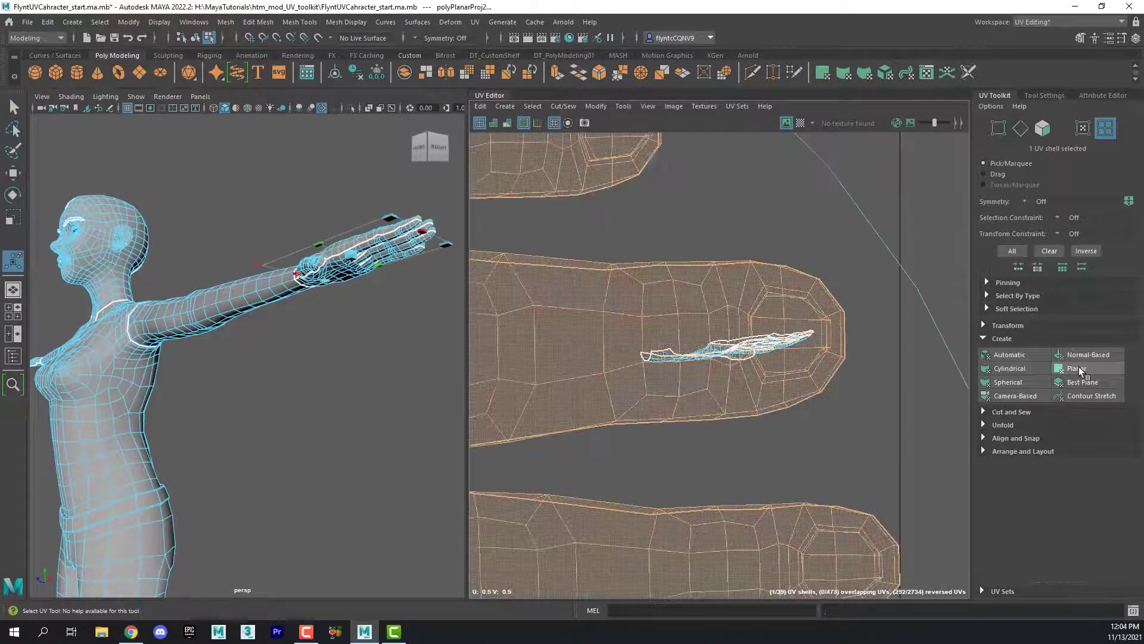
click(797, 337)
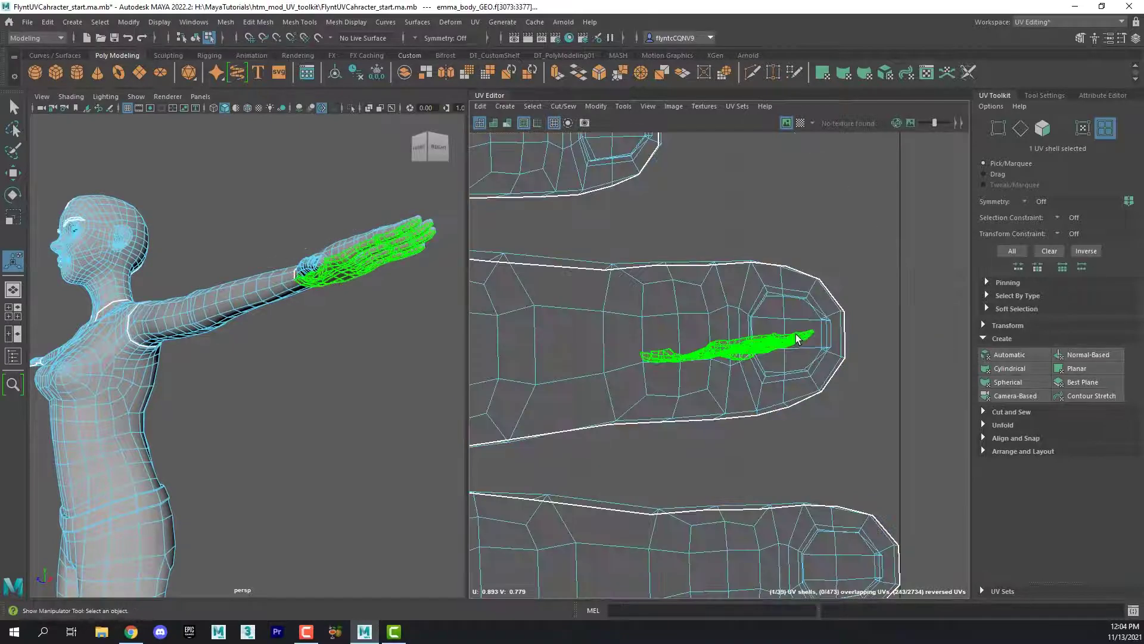
click(1054, 370)
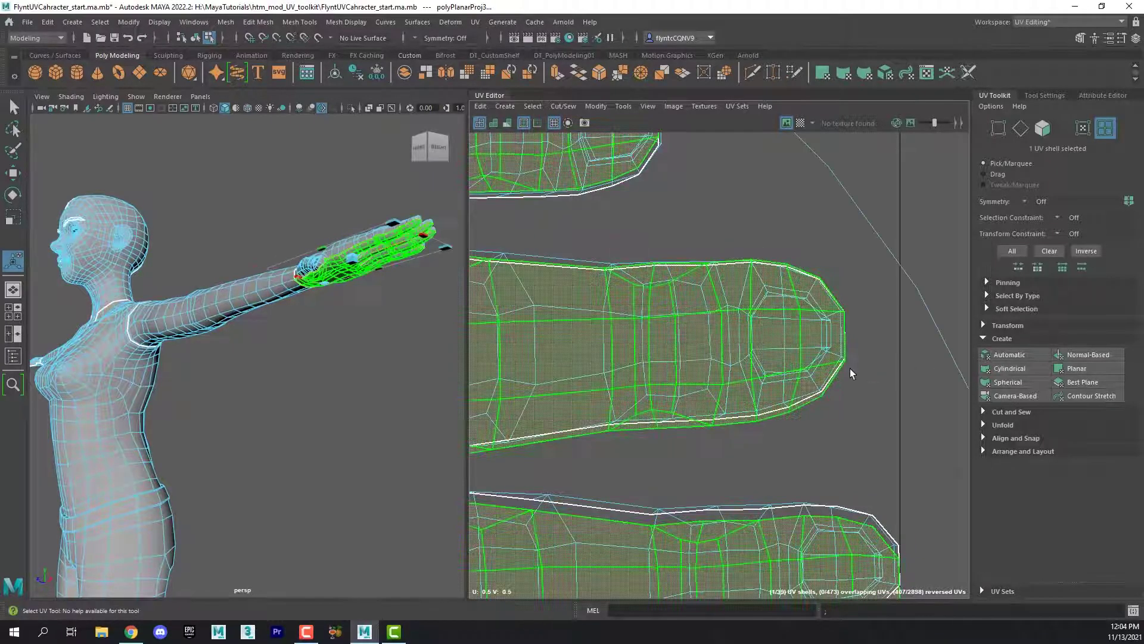
Scale the two projected hand shells down together to roughly match the body shell's proportions.
scroll(797, 360, down, 10)
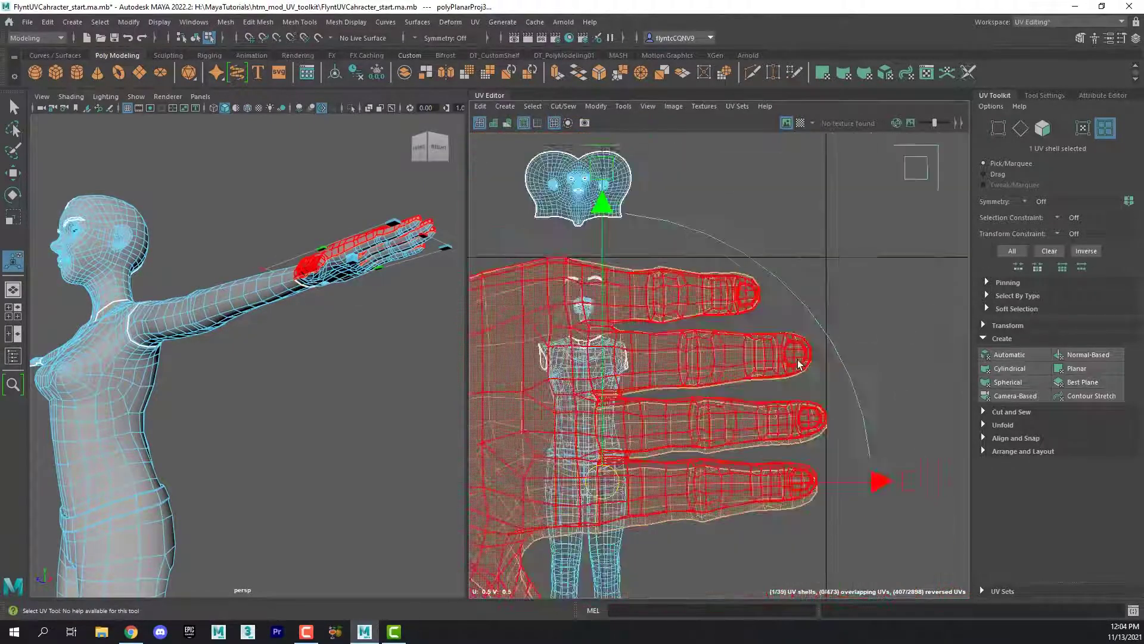
key(r)
drag(736, 426, 616, 450)
middle_drag(617, 454, 609, 452)
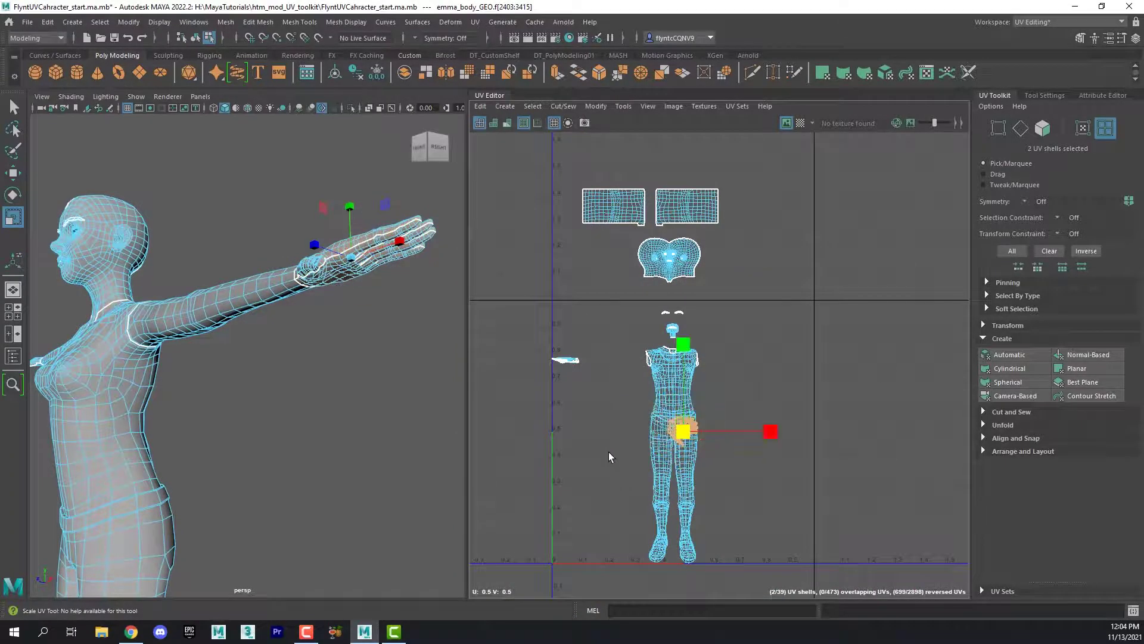
Move the two overlapping hand shells off the body shell into the empty space beside the torso.
key(w)
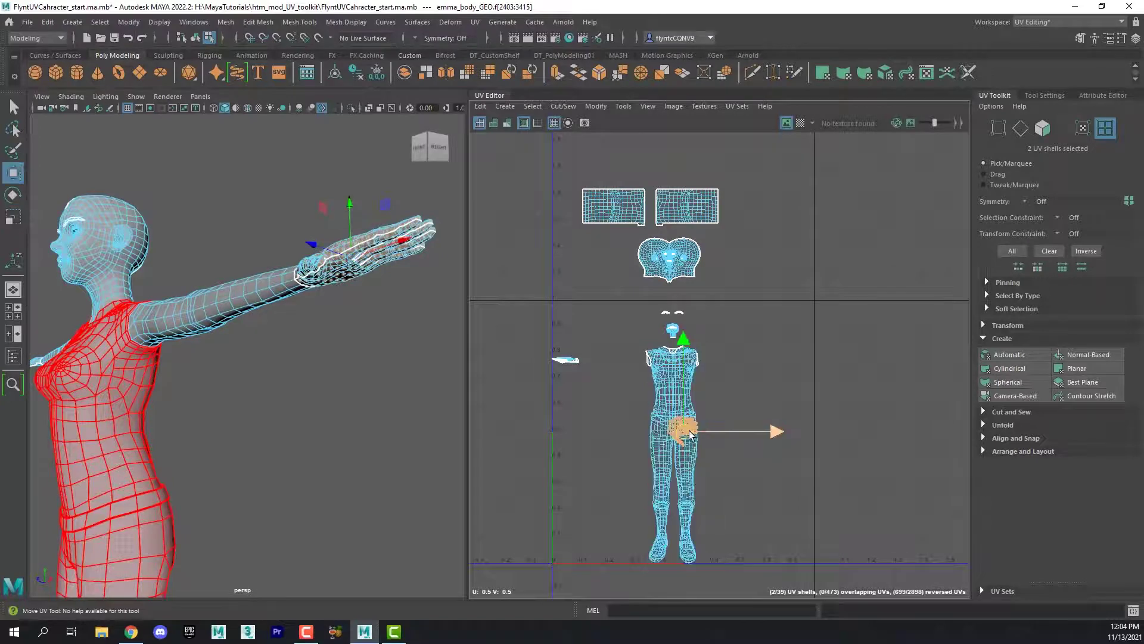
middle_drag(688, 434, 760, 372)
alt+right_drag(758, 367, 802, 424)
alt+middle_drag(778, 412, 748, 384)
alt+right_drag(749, 384, 755, 520)
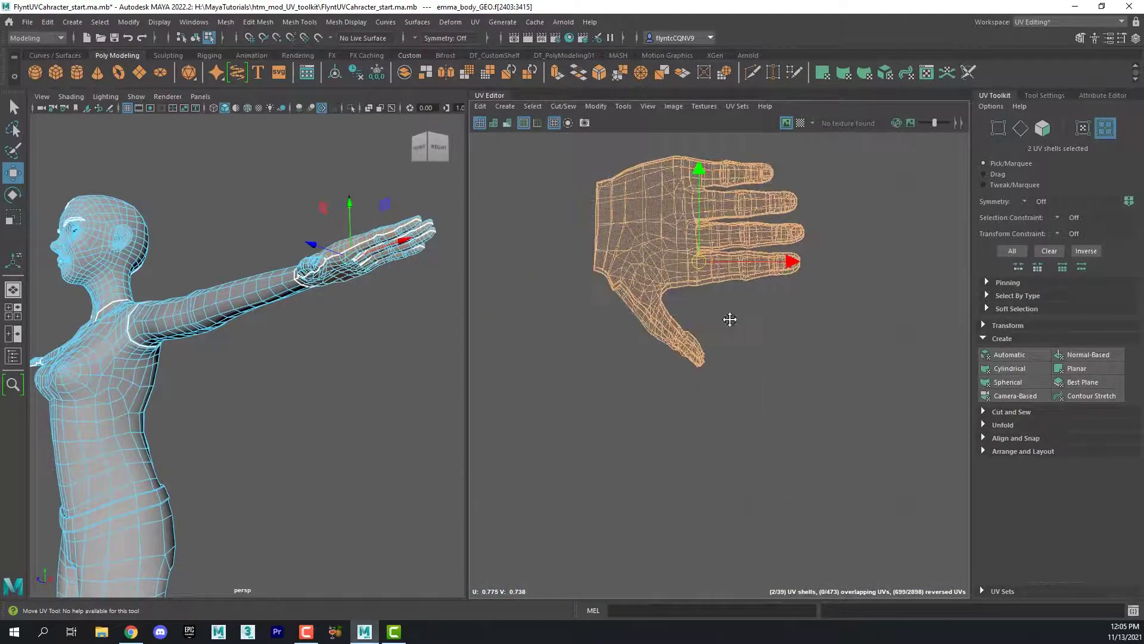
alt+middle_drag(728, 317, 753, 447)
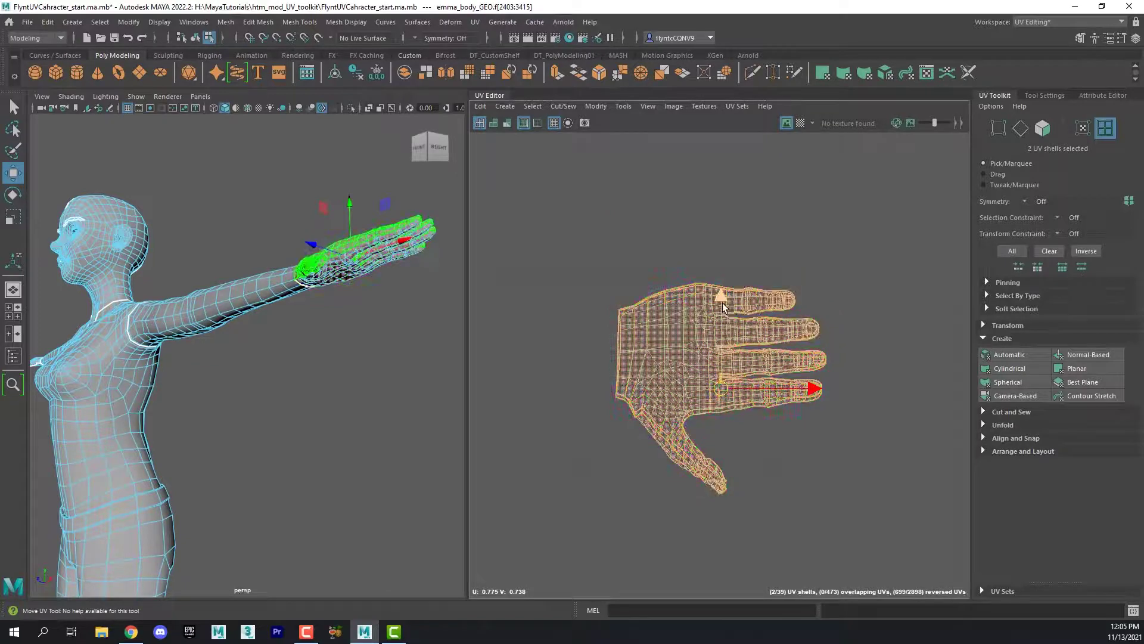
Squash the two hand shells vertically, and move the palm shell up so it sits clear above the back-of-hand shell.
drag(723, 303, 722, 330)
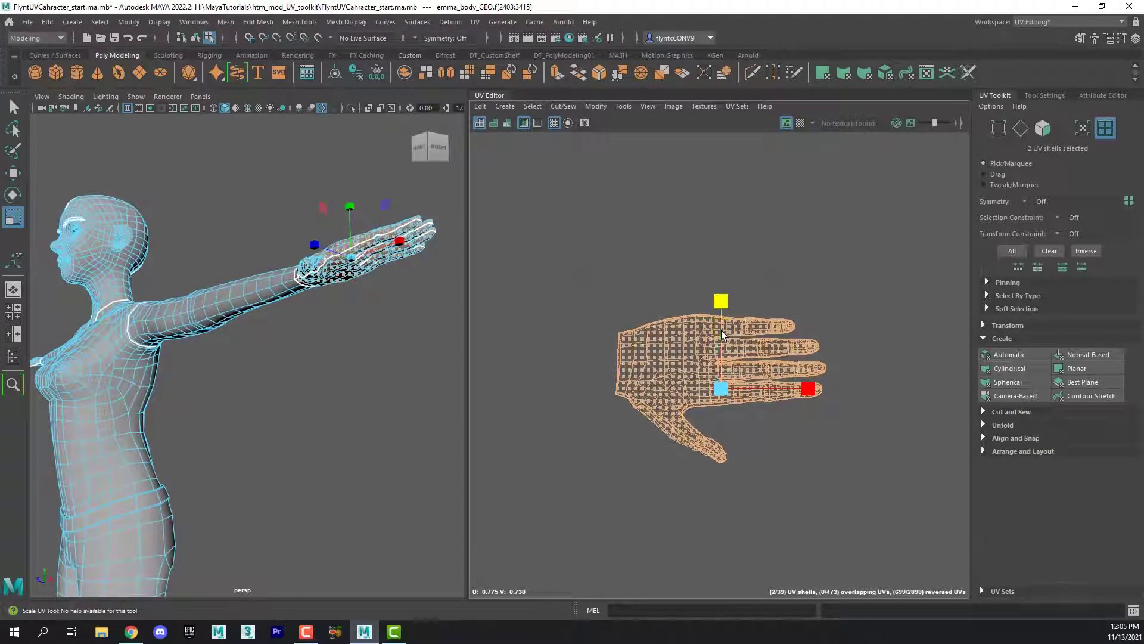
click(704, 374)
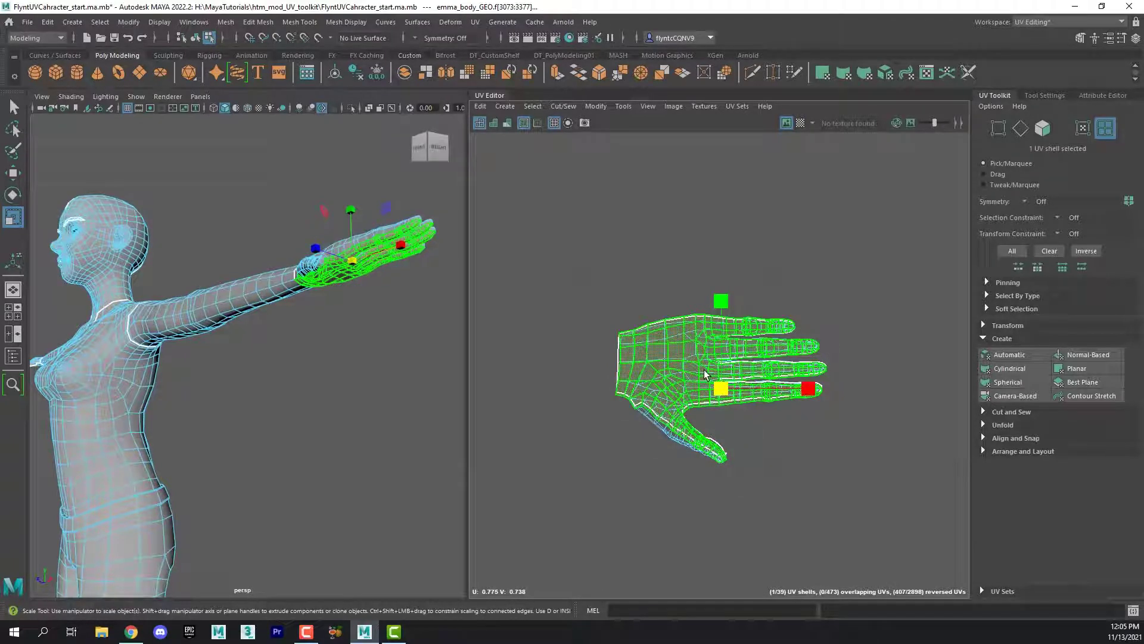
key(w)
middle_drag(723, 413, 724, 252)
Select both hand shells and symmetrize their UVs to the other hand, using the torso's centre edge as the symmetry seam.
drag(587, 205, 826, 466)
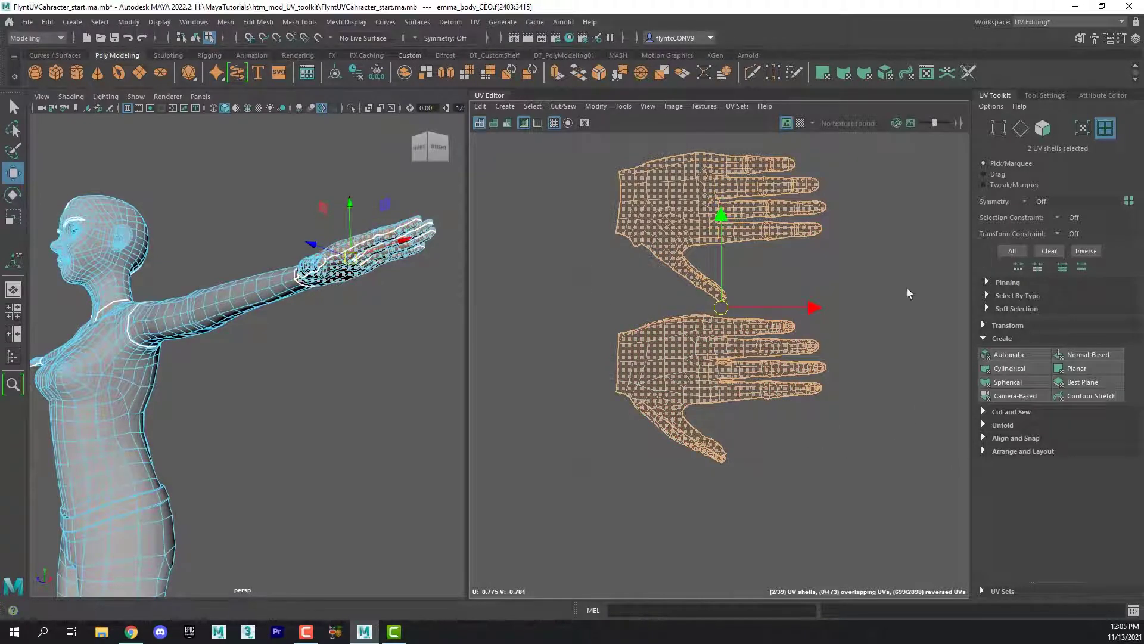
click(1129, 201)
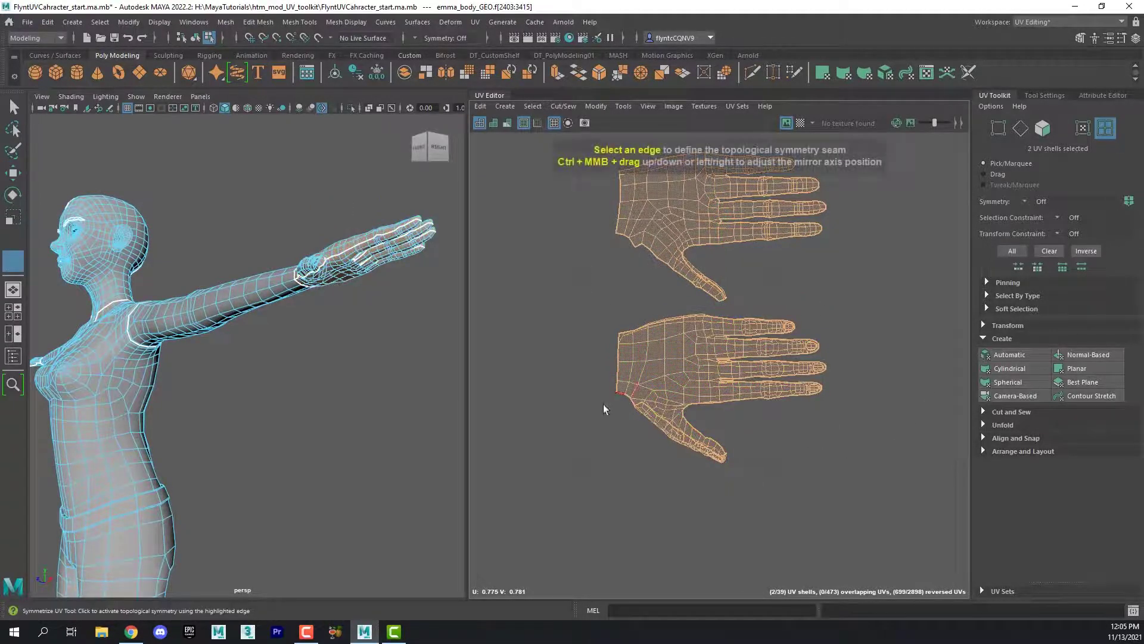
scroll(640, 404, down, 5)
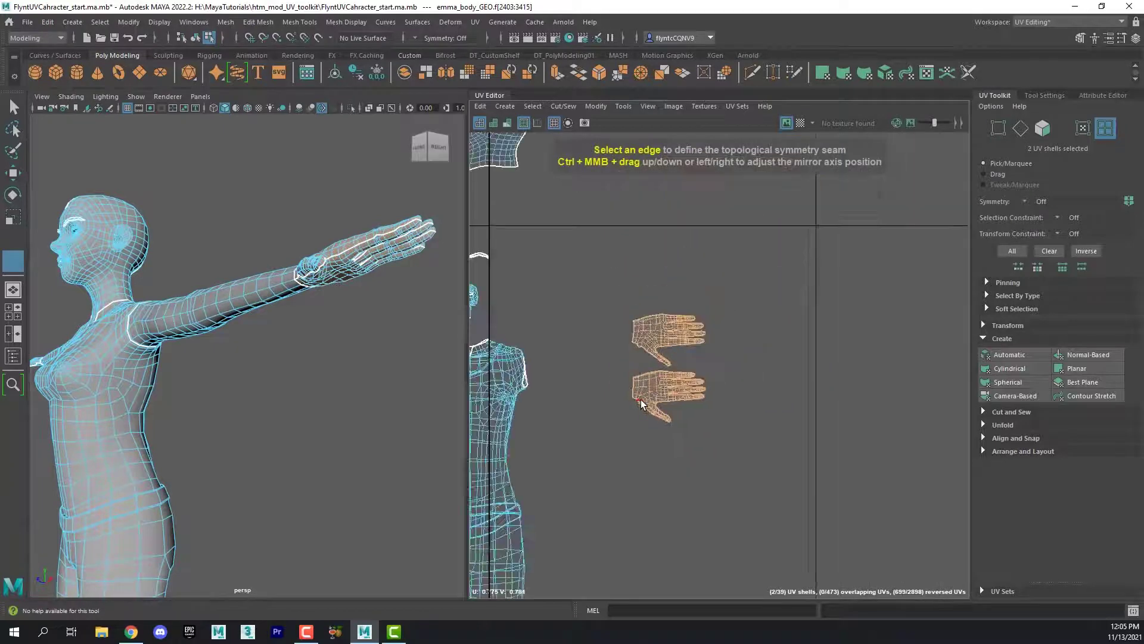
alt+middle_drag(570, 428, 718, 403)
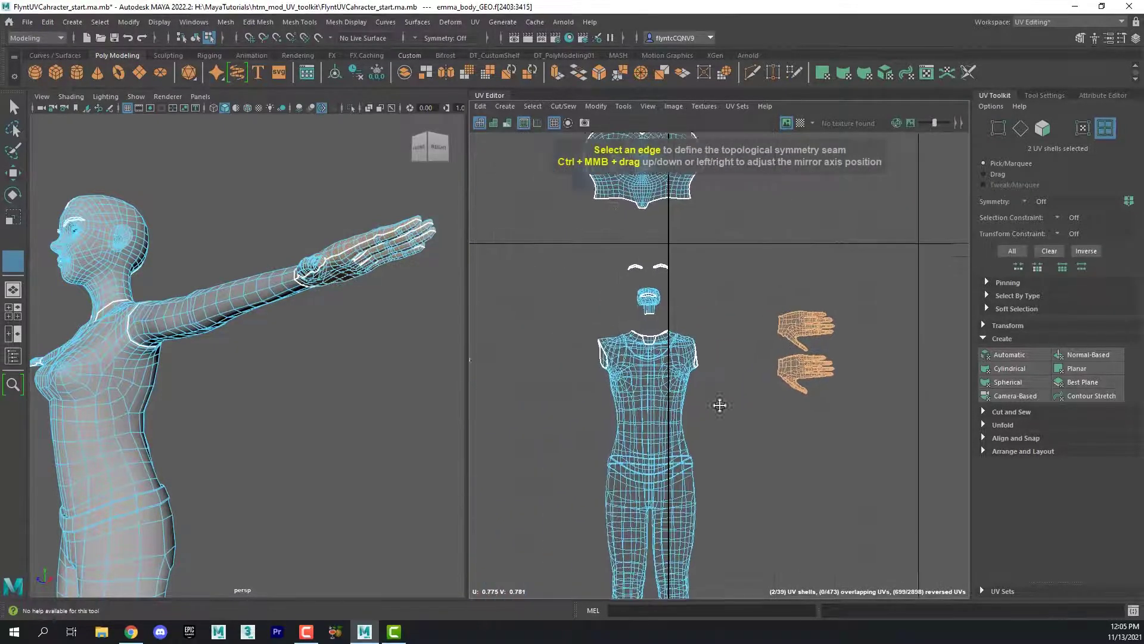
scroll(674, 410, down, 2)
scroll(659, 409, up, 9)
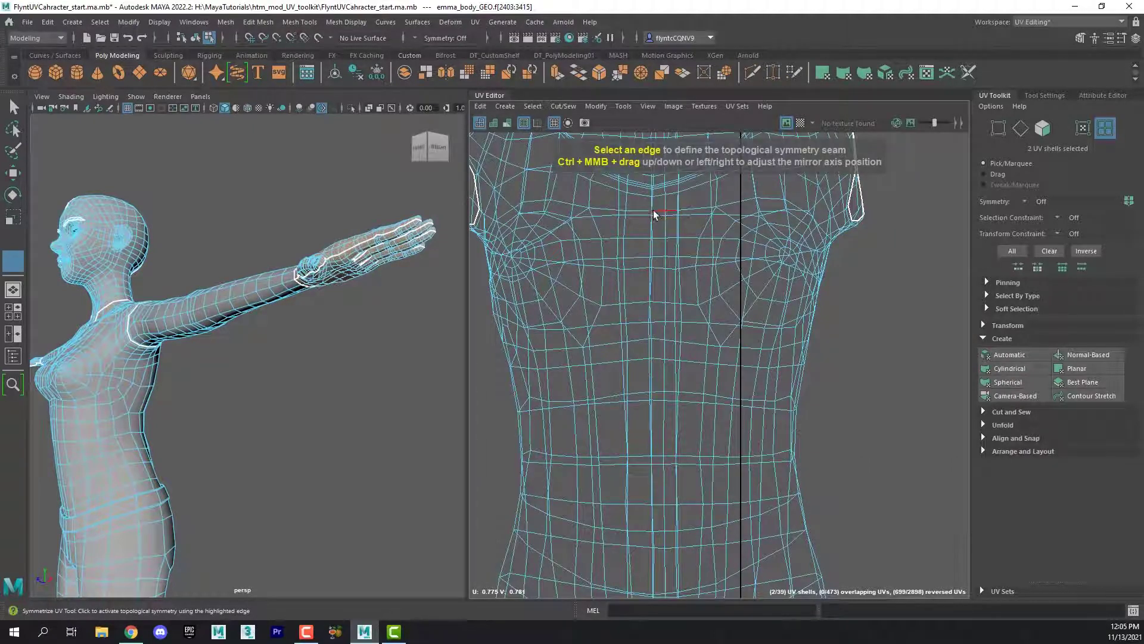
key(w)
scroll(653, 407, down, 8)
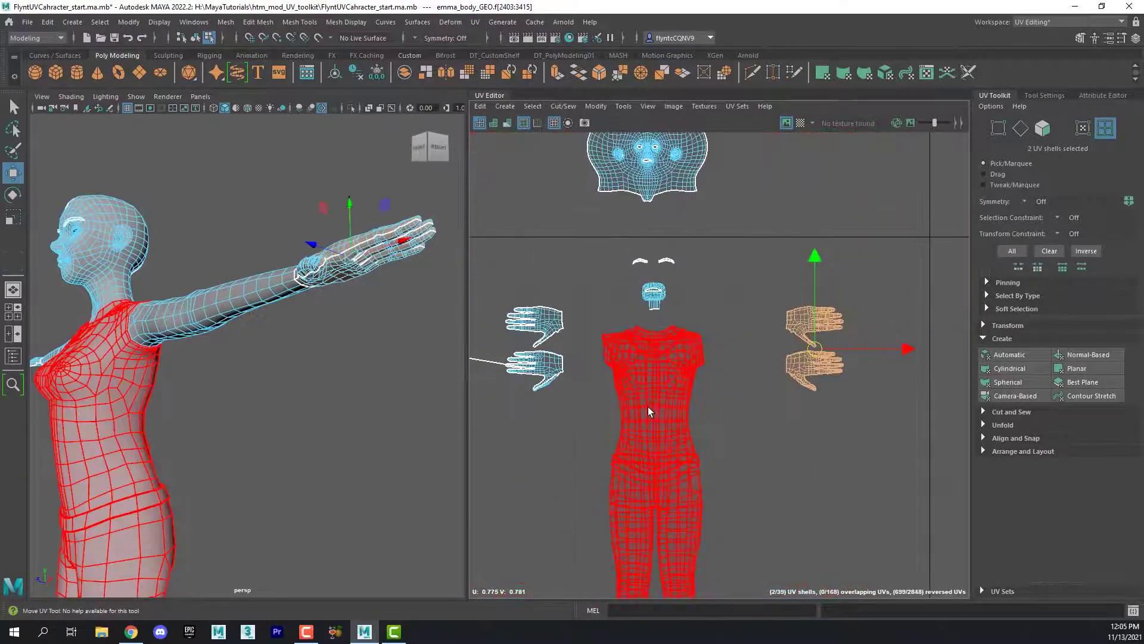
Select the stray UV beside the mirrored lower hand shell and move it back to the web between the index and middle fingers.
scroll(581, 407, down, 2)
scroll(581, 407, down, 2)
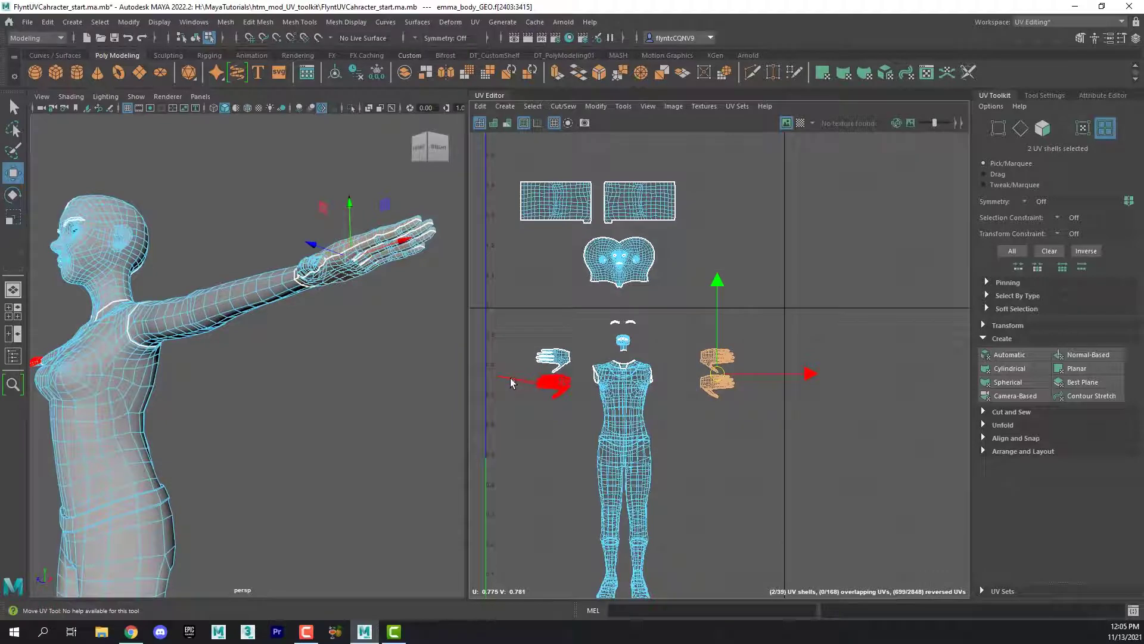
key(F12)
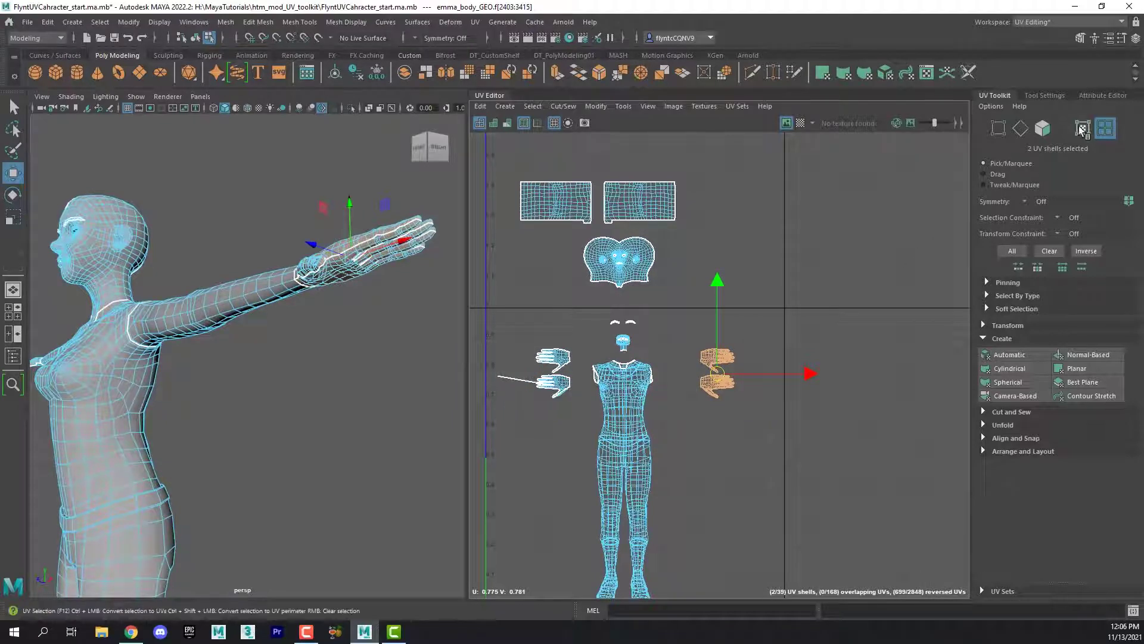
scroll(498, 377, up, 5)
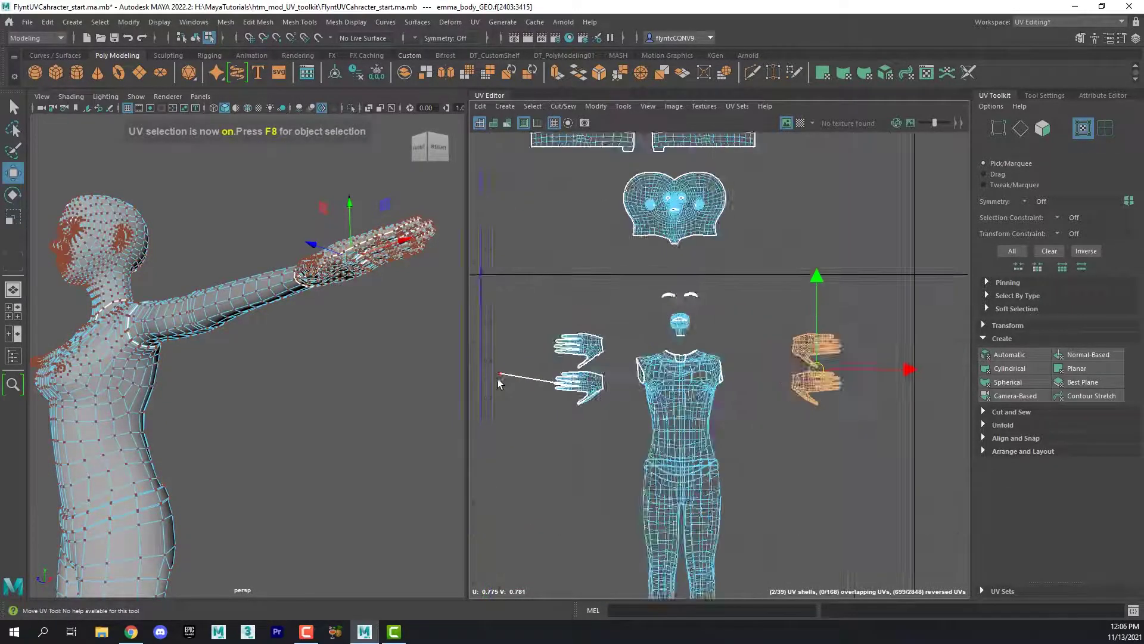
drag(492, 350, 508, 391)
scroll(508, 384, up, 4)
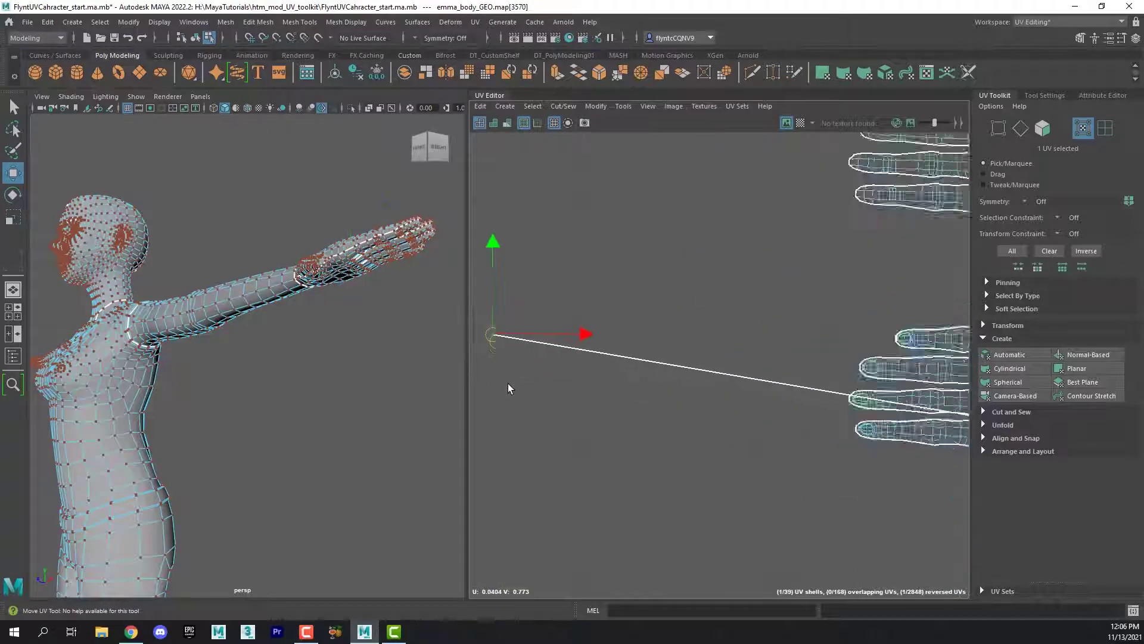
drag(498, 335, 882, 405)
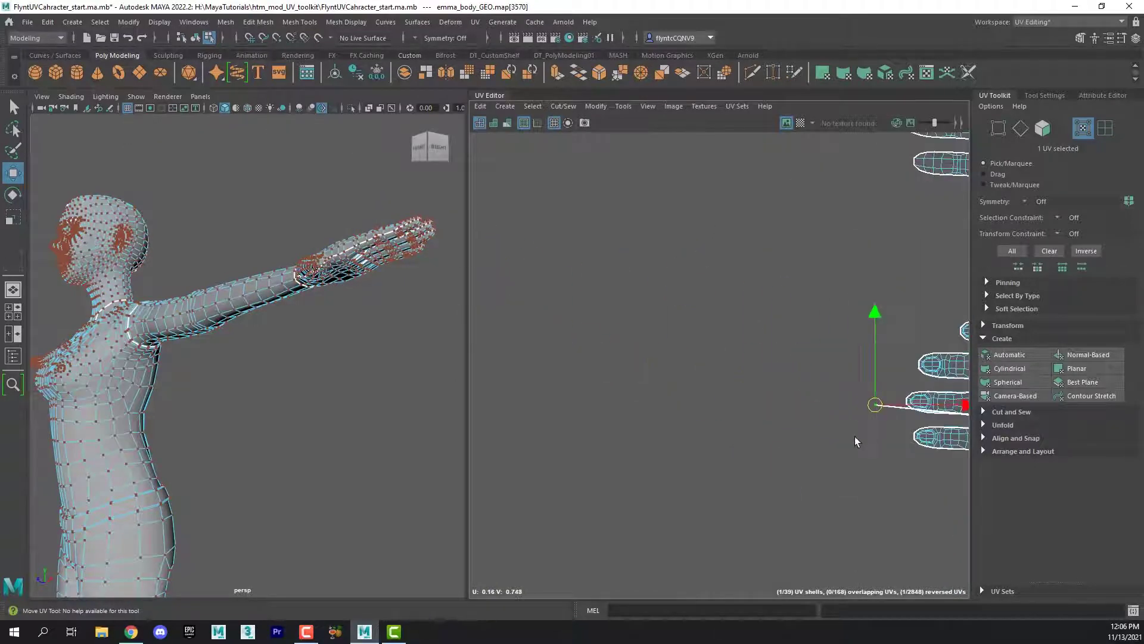
alt+middle_drag(856, 439, 575, 422)
drag(624, 398, 788, 413)
scroll(795, 425, down, 2)
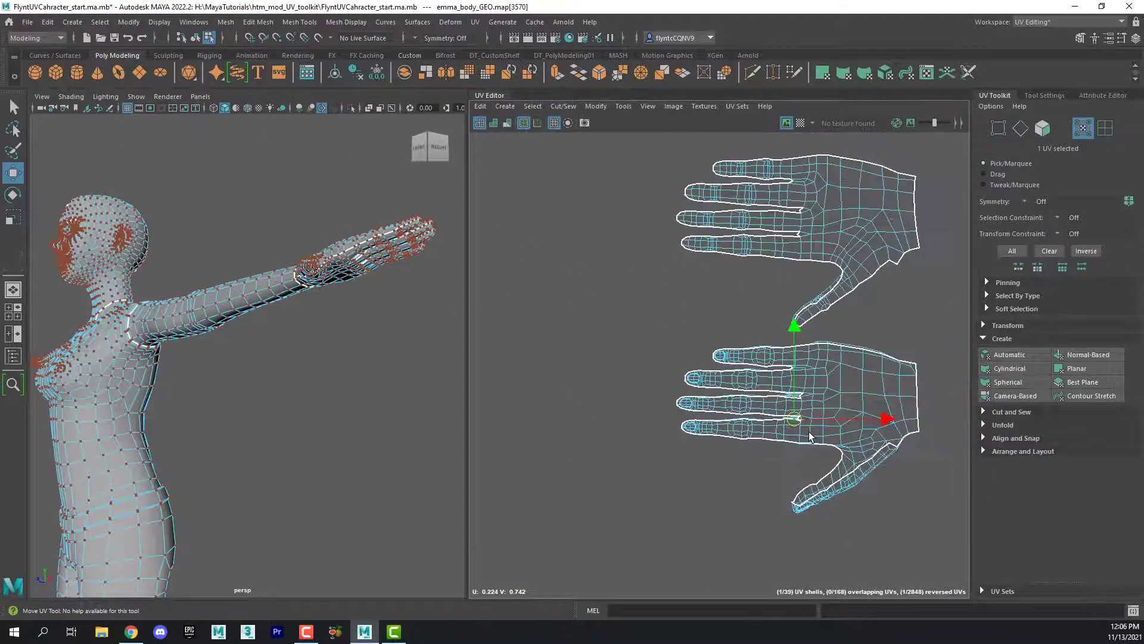
Fine-tune the UV placement along the finger seam at the web between the mirrored hand's index and middle fingers.
scroll(793, 429, up, 7)
drag(706, 333, 633, 339)
click(632, 327)
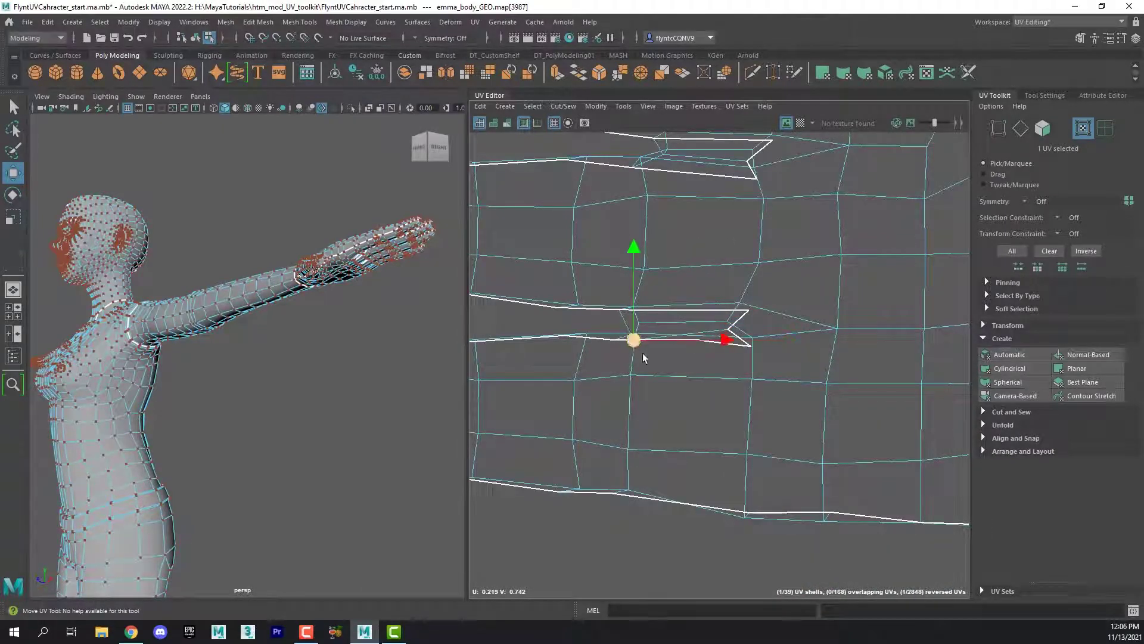
scroll(673, 379, up, 1)
scroll(672, 380, down, 7)
scroll(672, 380, down, 3)
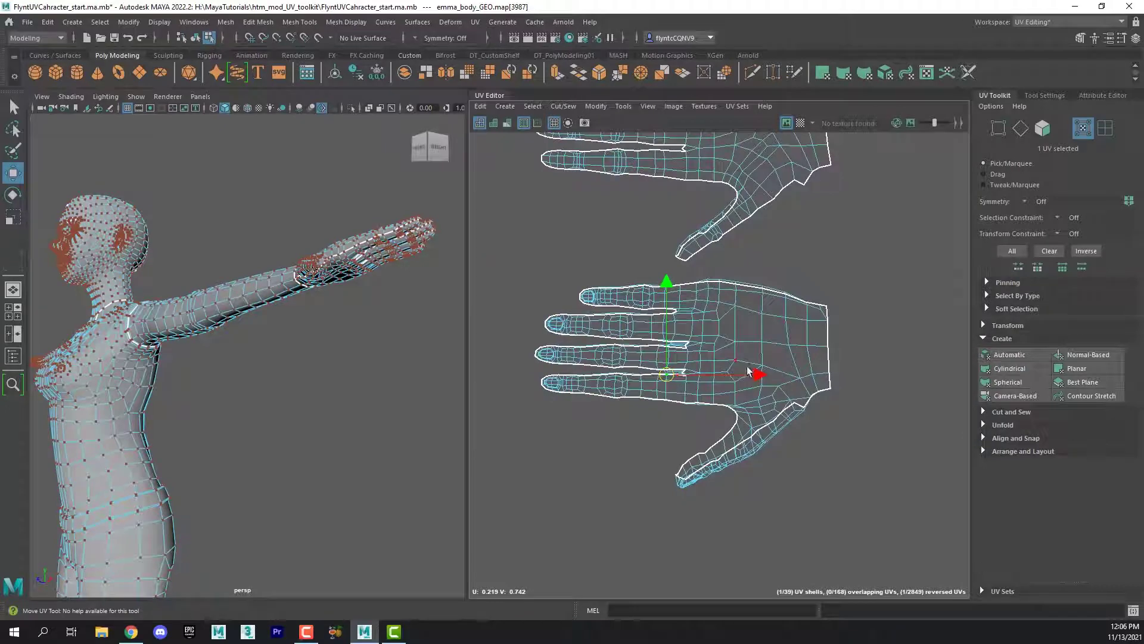
Switch to UV shell selection, select all four hand shells and scale them down together.
alt+middle_drag(753, 371, 672, 508)
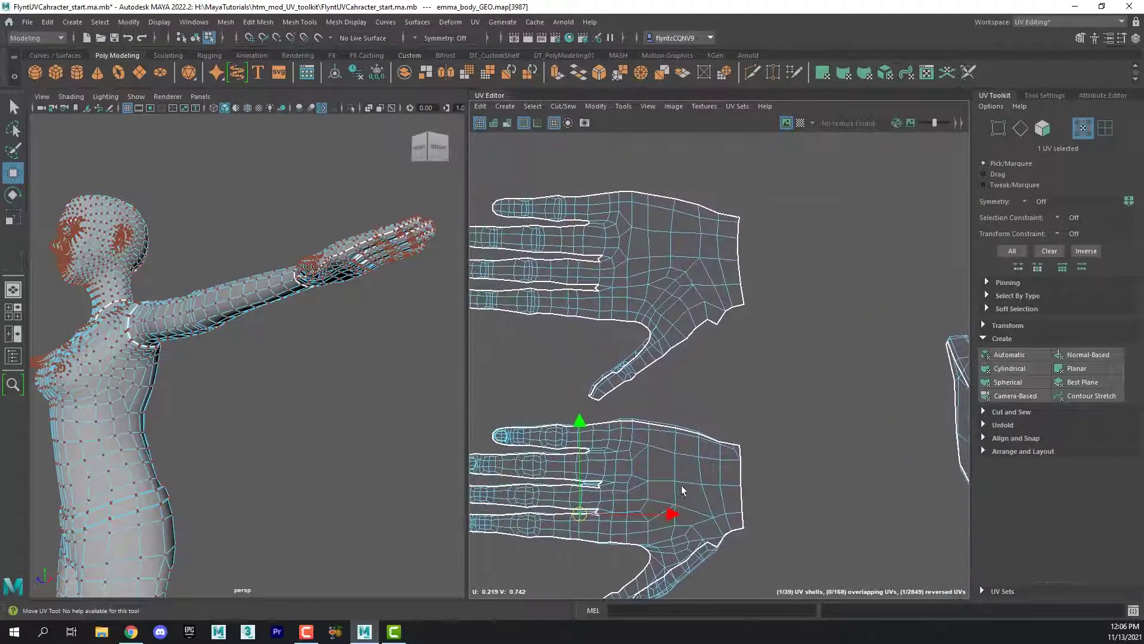
scroll(686, 488, down, 5)
scroll(691, 490, down, 5)
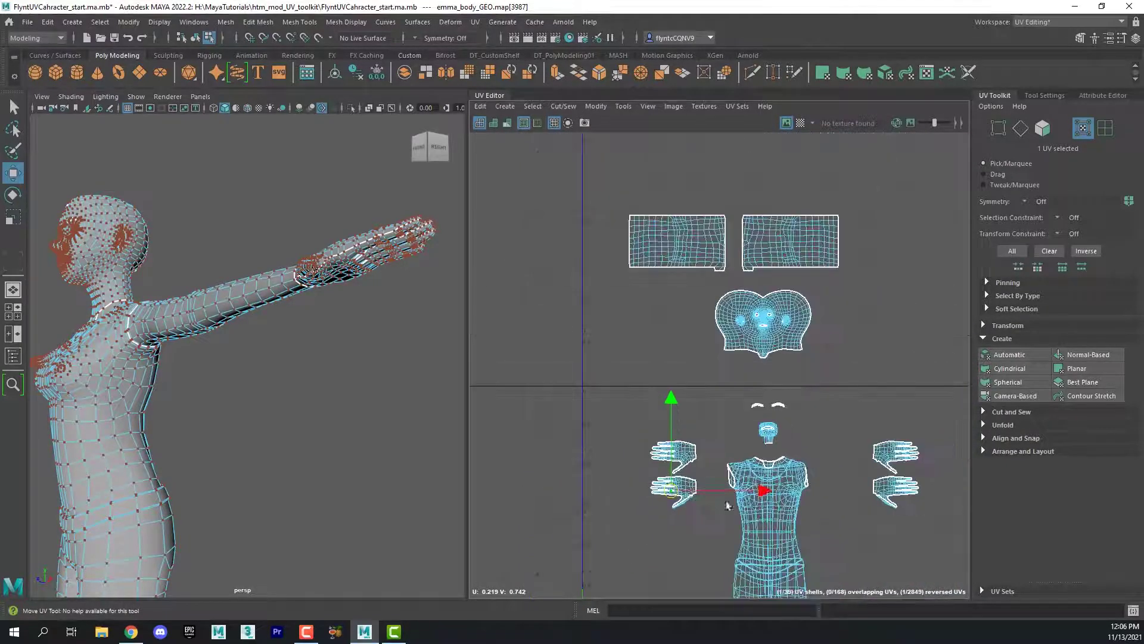
alt+middle_drag(817, 515, 727, 450)
right_drag(628, 426, 657, 323)
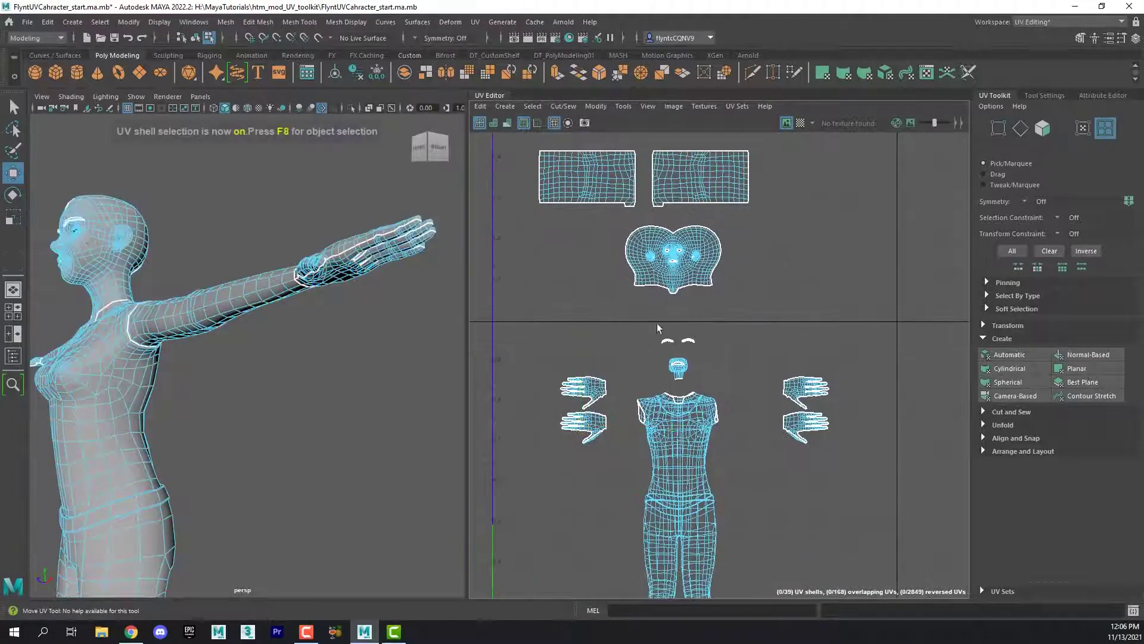
drag(579, 387, 615, 451)
shift+drag(781, 360, 825, 459)
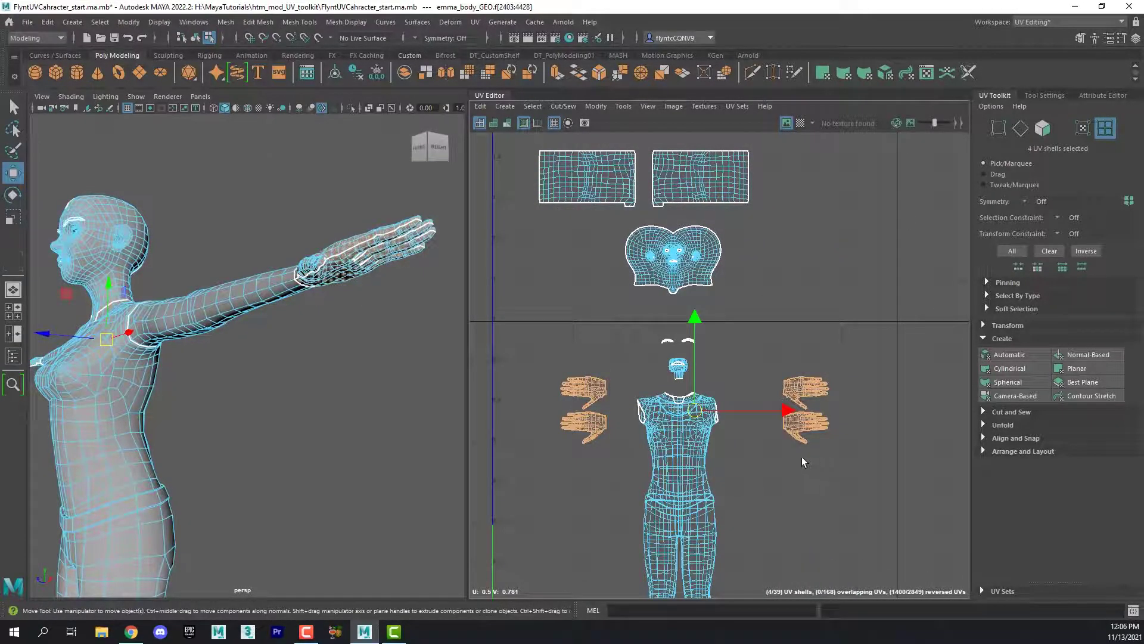
key(r)
drag(694, 409, 677, 421)
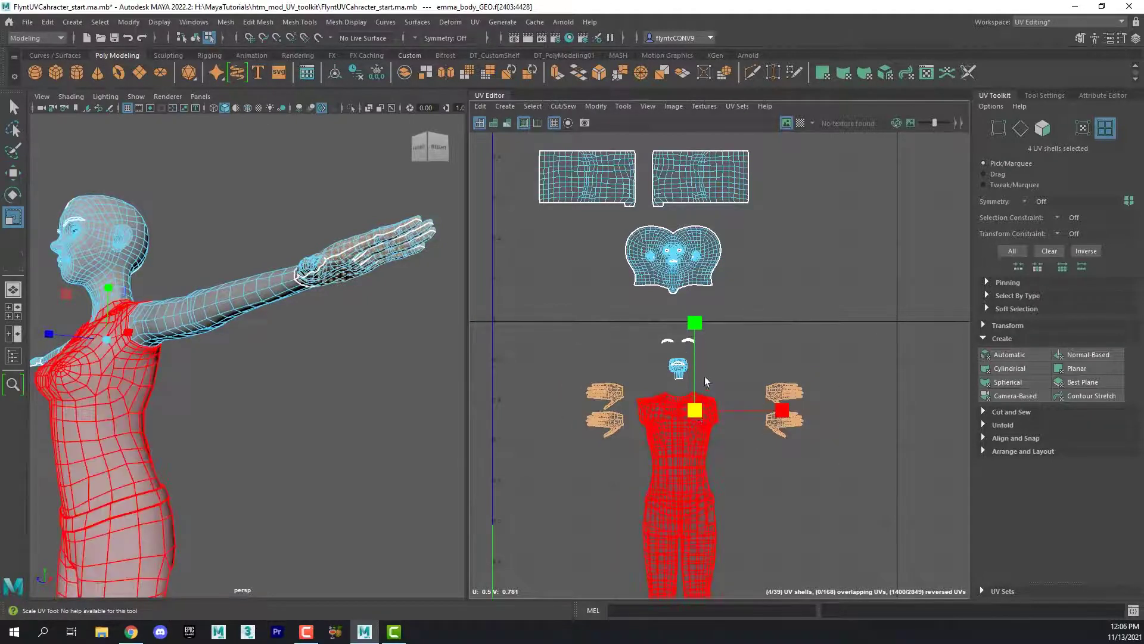
Move all four hand shells outside the UV tile beside the head shell, bring the two pairs closer together and deselect them.
scroll(703, 413, down, 3)
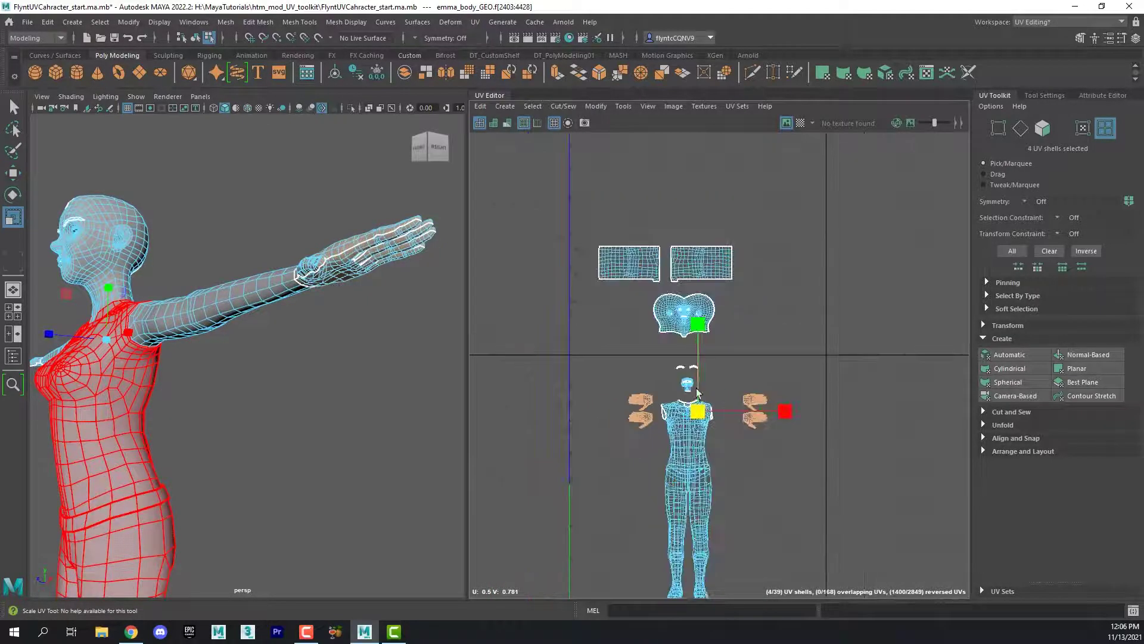
key(w)
drag(698, 412, 522, 306)
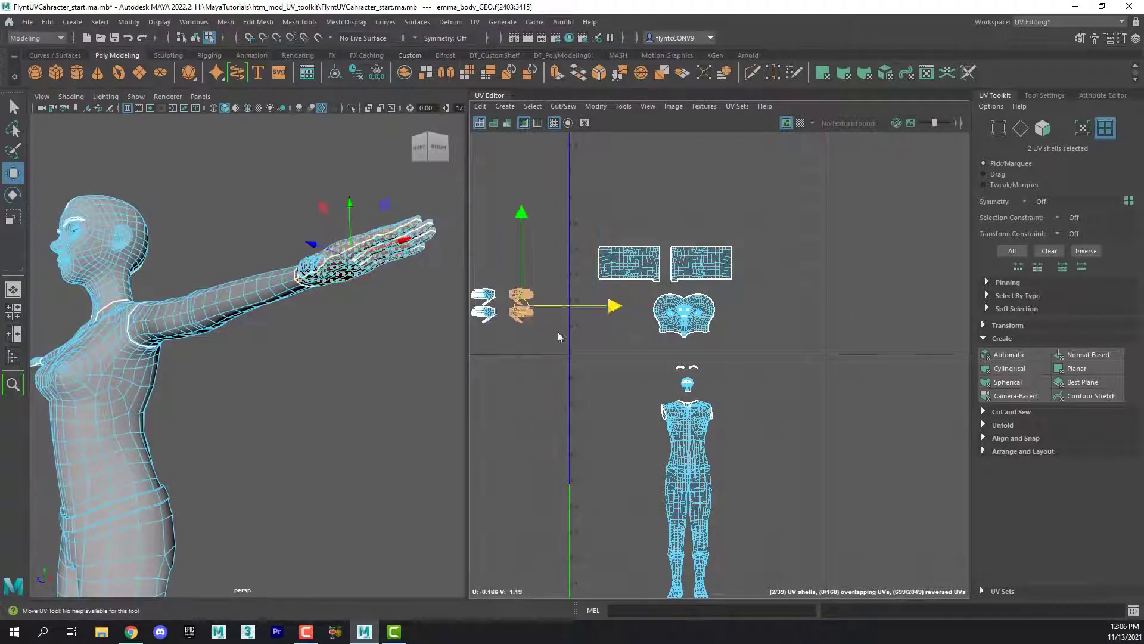
click(559, 347)
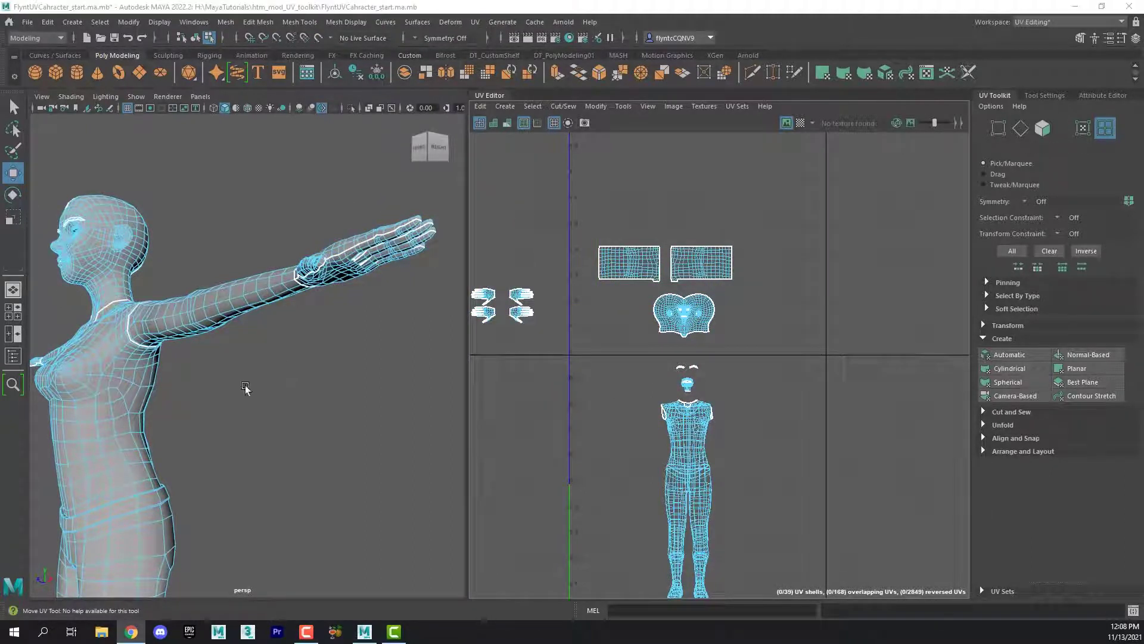